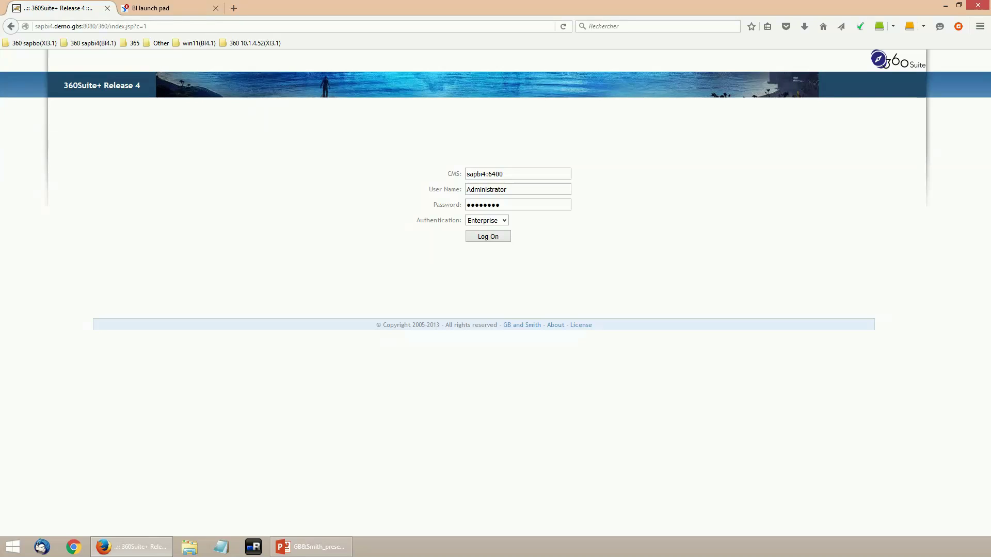
Return to 360Suite and log on to CMS sapbi4.demo.gbs:6400 with the prefilled credentials
{"action": "left_click", "coordinate": [171, 9]}
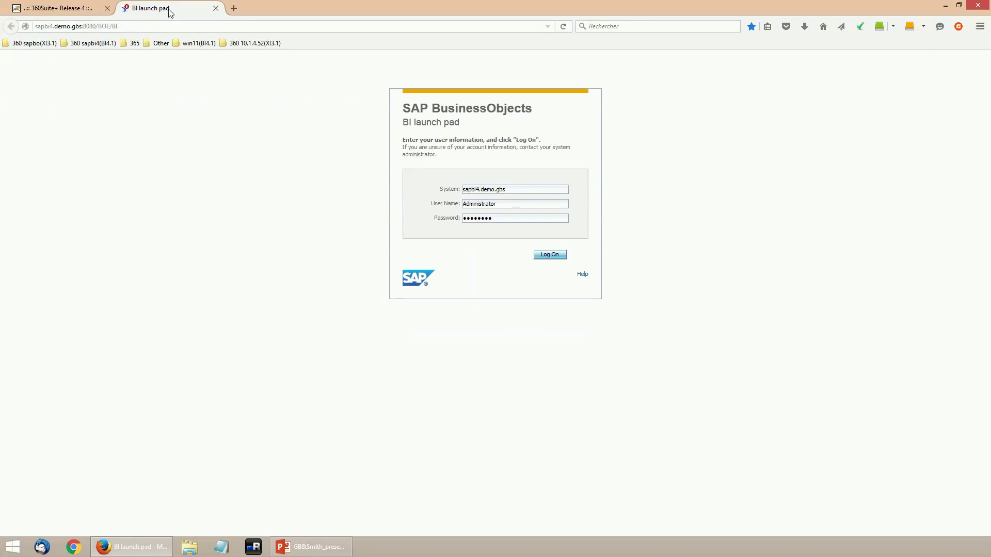
{"action": "left_click", "coordinate": [68, 8]}
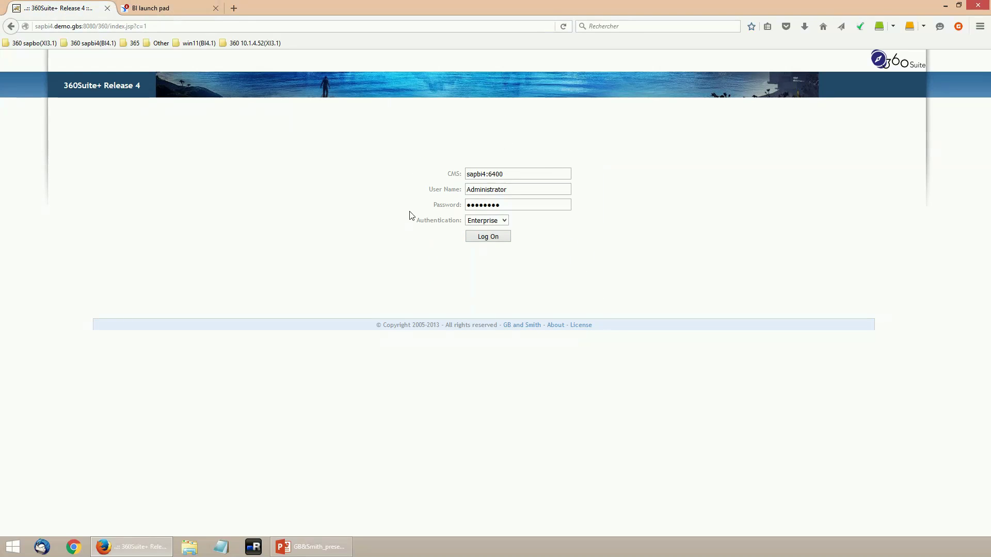
{"action": "left_click", "coordinate": [493, 240]}
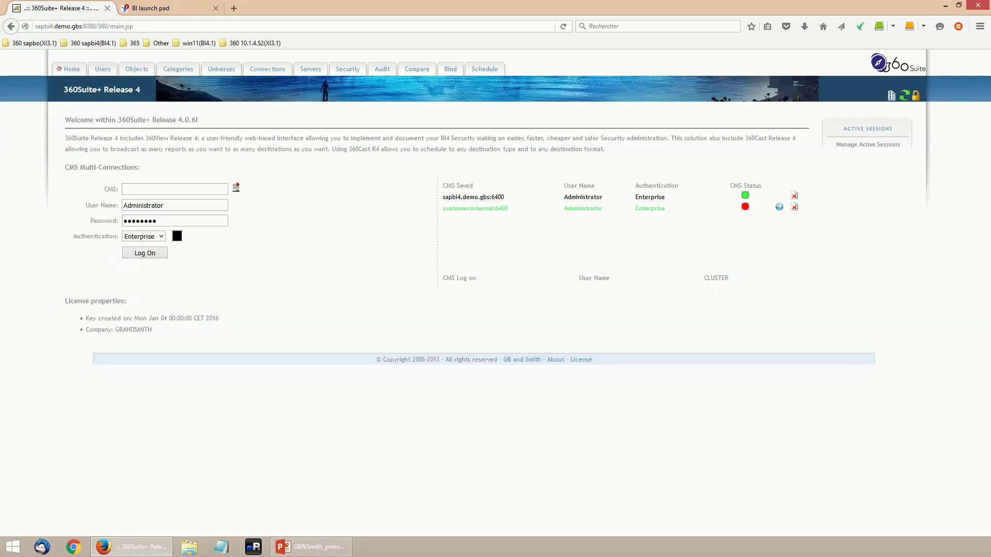
From the Users tab's Import Users form, export the Everyone group's users to export_template.xlsx
{"action": "left_click", "coordinate": [100, 75]}
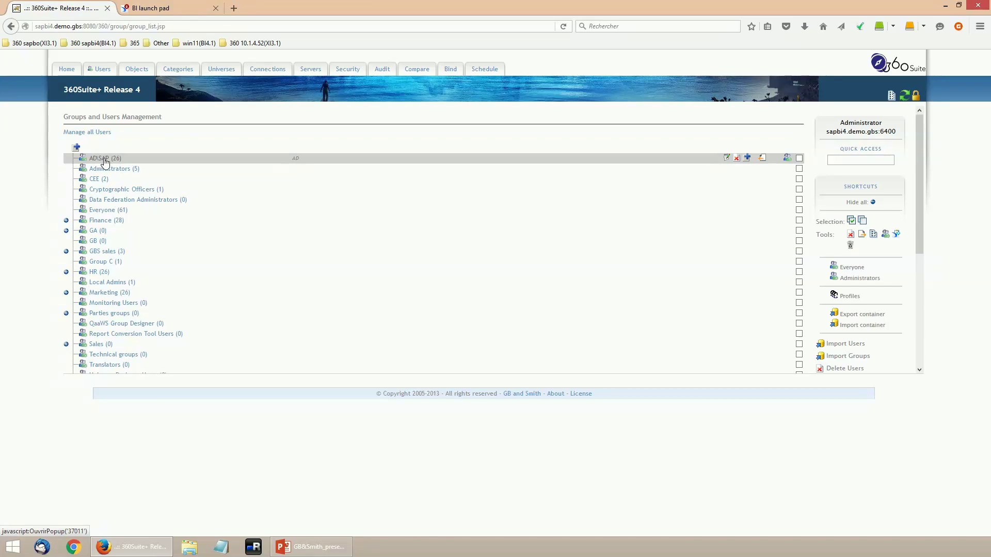
{"action": "left_click_drag", "start_coordinate": [917, 191], "coordinate": [919, 258]}
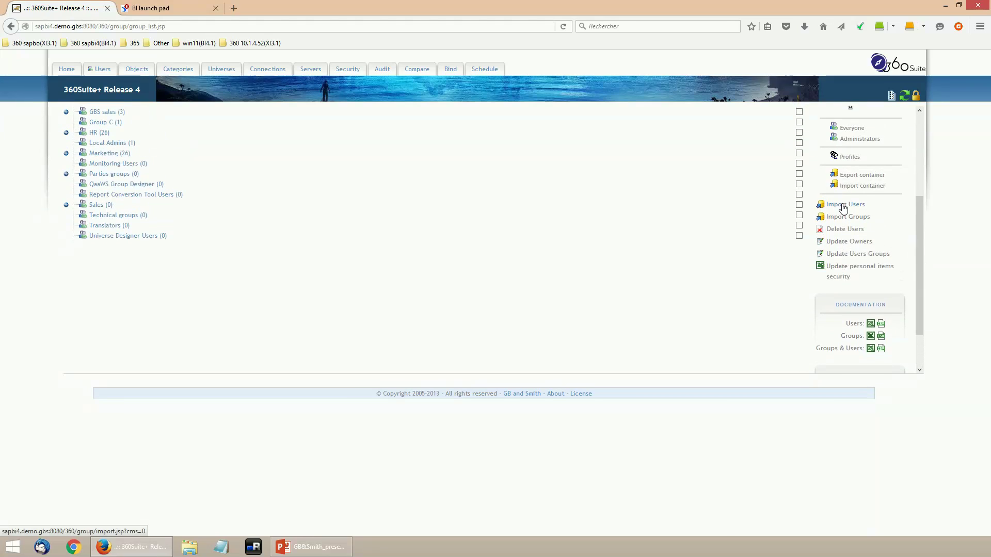
{"action": "left_click", "coordinate": [842, 206]}
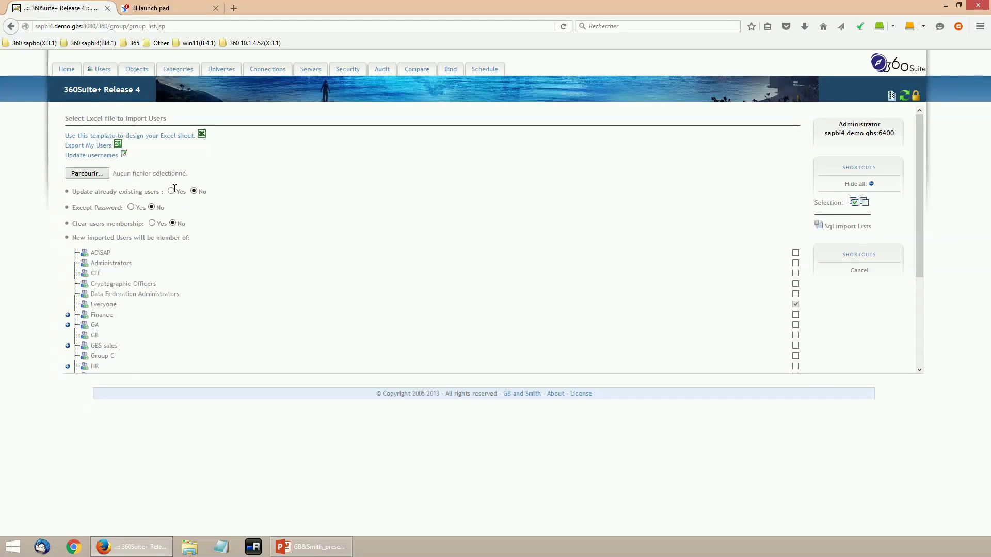
{"action": "left_click", "coordinate": [78, 146]}
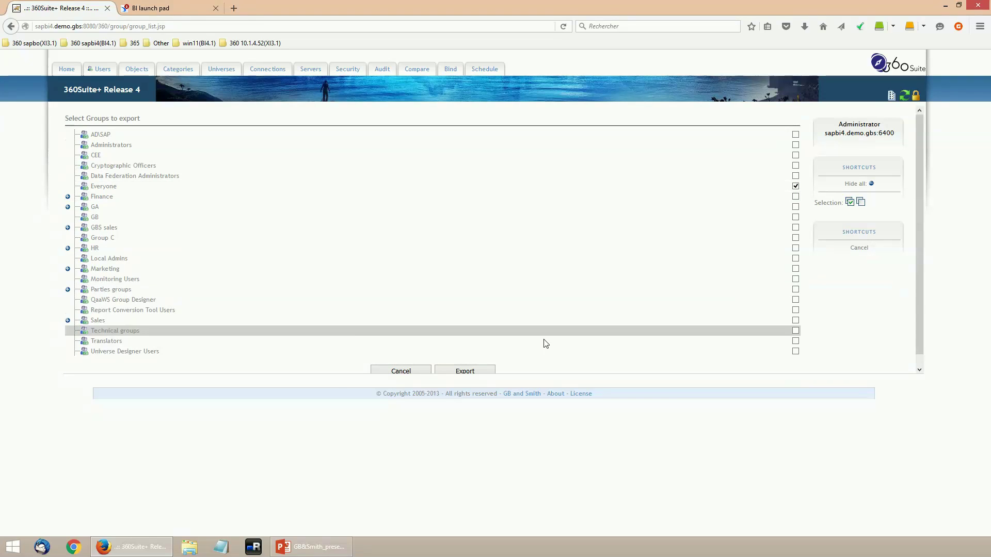
{"action": "left_click", "coordinate": [466, 370]}
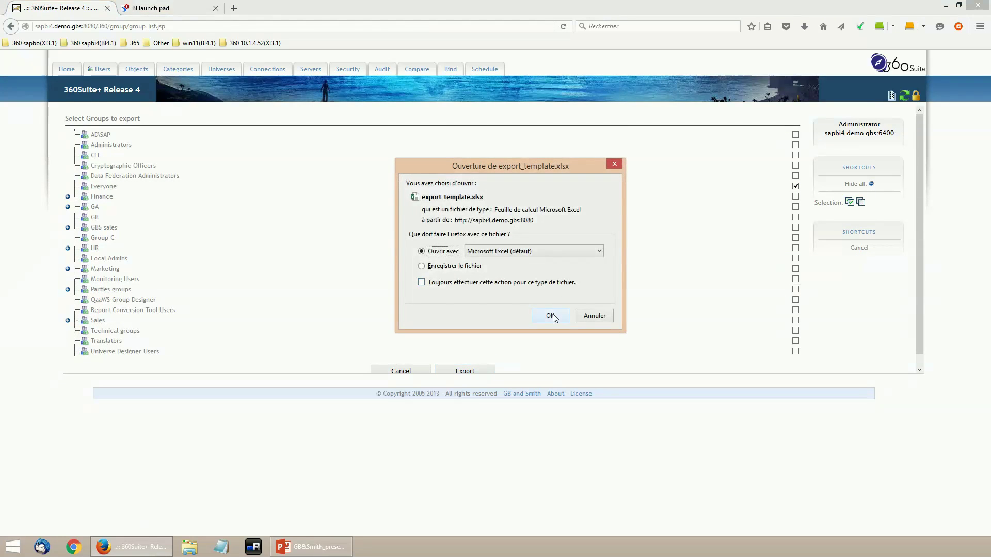
Open export_template.xlsx in Excel, enable editing, and fill column J's Must change password with y
{"action": "left_click", "coordinate": [550, 316]}
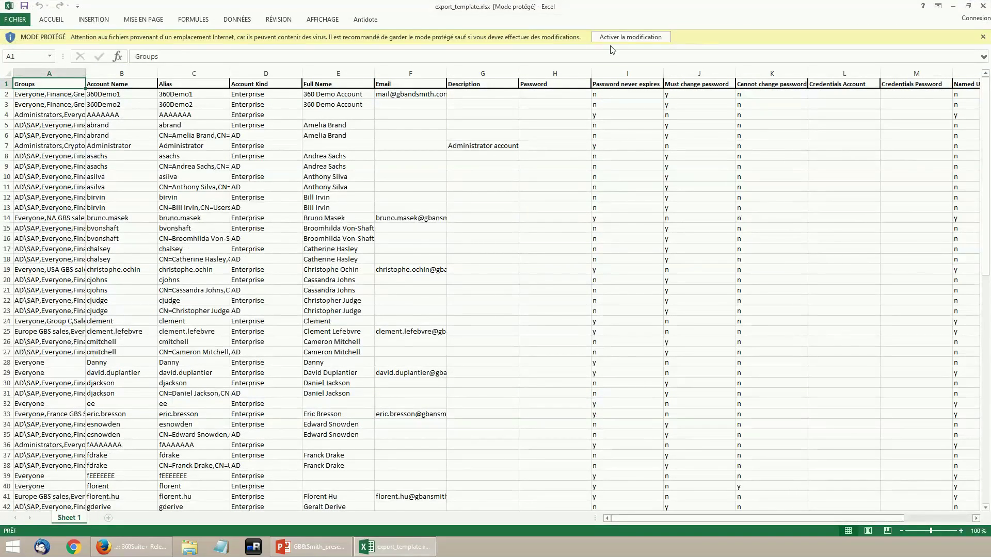
{"action": "left_click", "coordinate": [611, 36]}
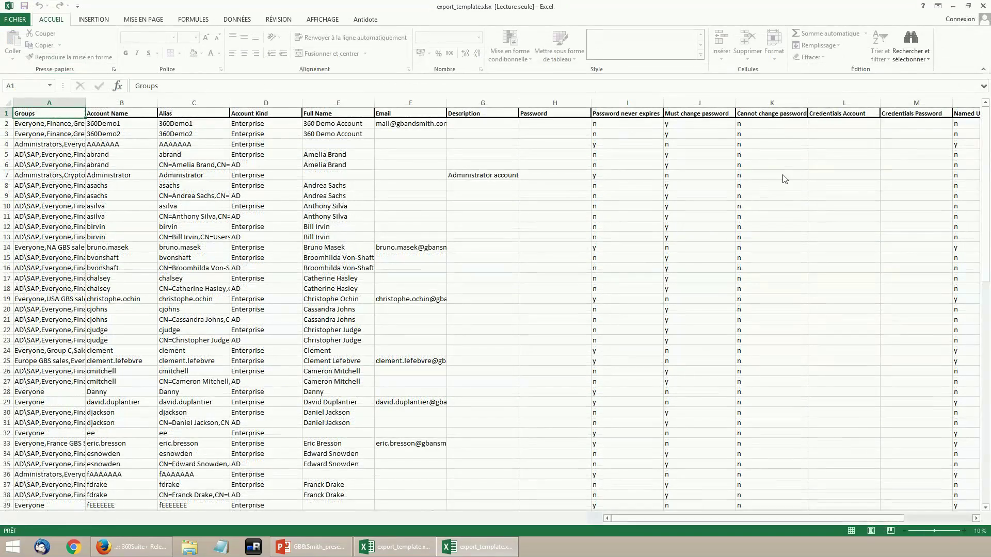
{"action": "left_click", "coordinate": [683, 126]}
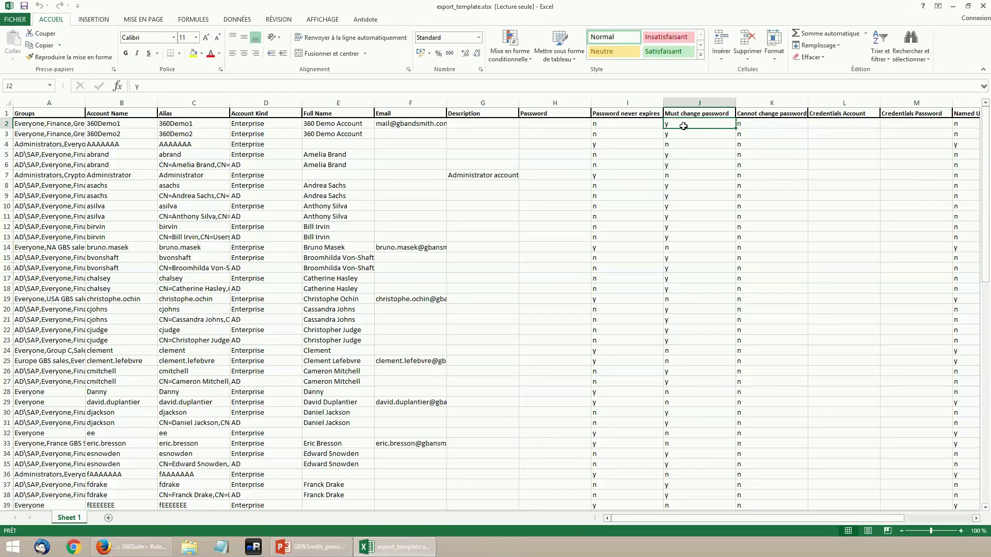
{"action": "double_click", "coordinate": [683, 126]}
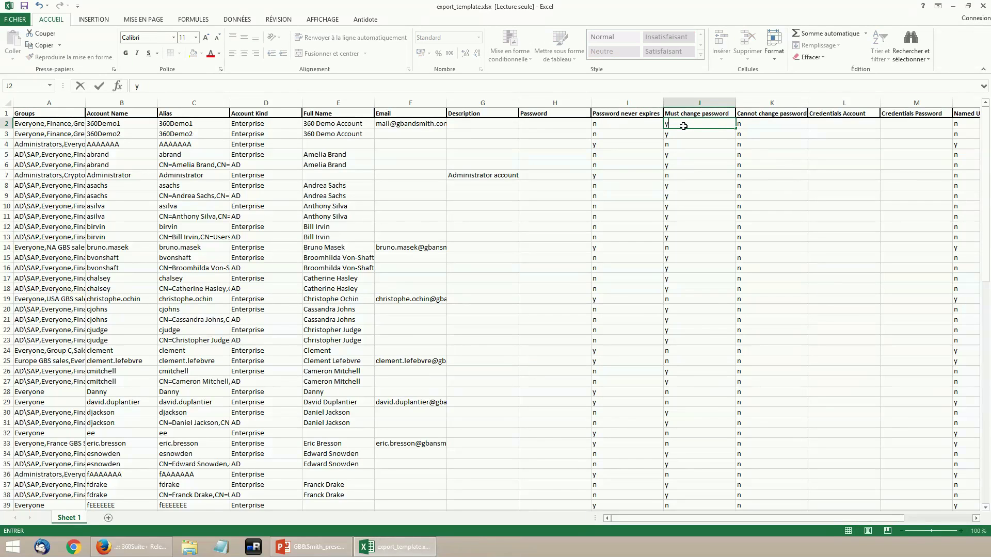
{"action": "double_click", "coordinate": [735, 128]}
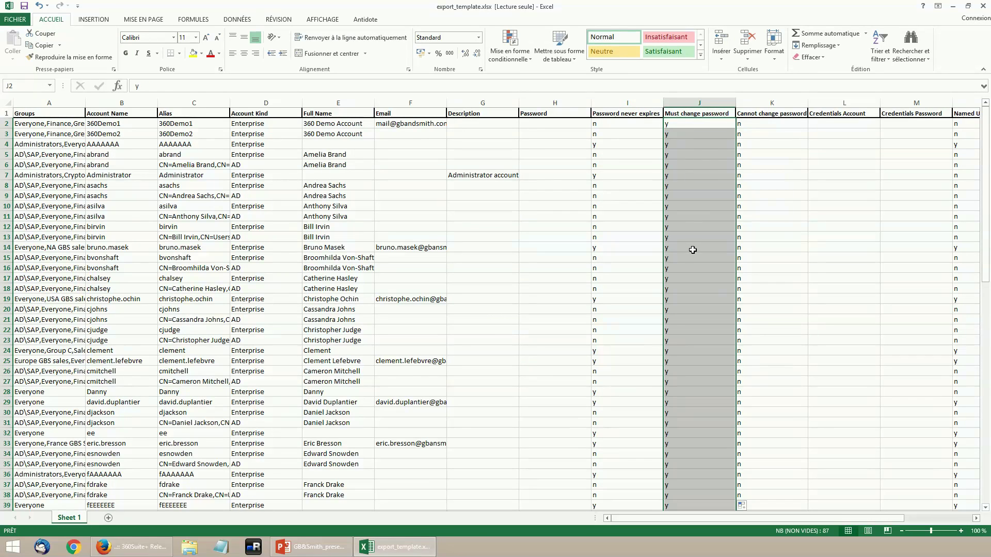
{"action": "scroll", "coordinate": [686, 288], "scroll_direction": "down", "scroll_amount": 4}
{"action": "scroll", "coordinate": [684, 289], "scroll_direction": "up", "scroll_amount": 4}
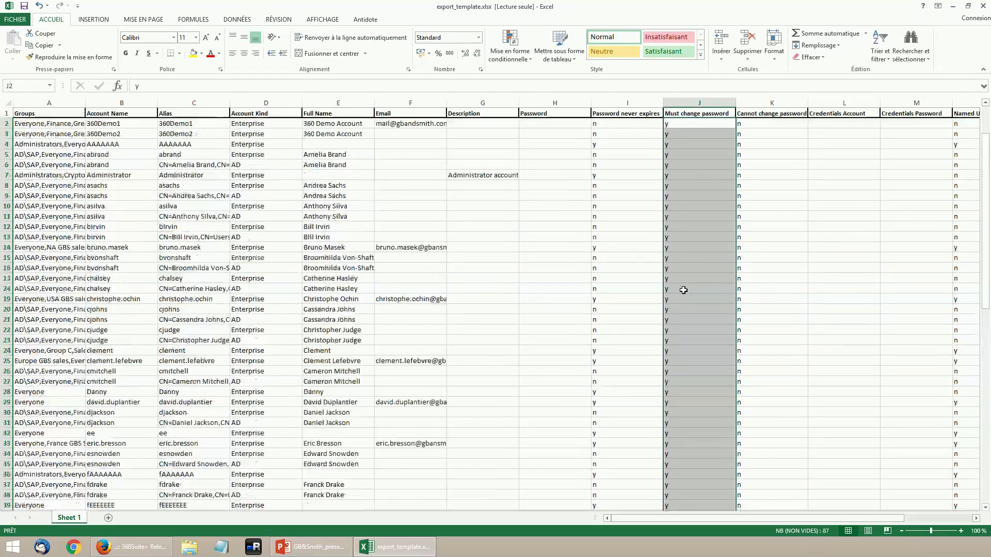
Back in 360Suite, cancel the export, the file browse and the Excel user import
{"action": "left_click", "coordinate": [132, 547]}
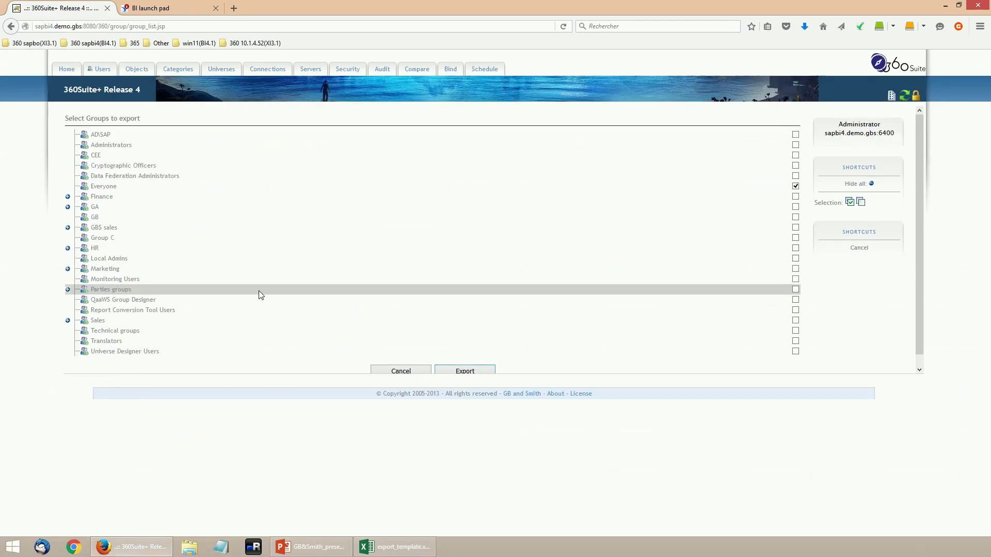
{"action": "left_click", "coordinate": [395, 371]}
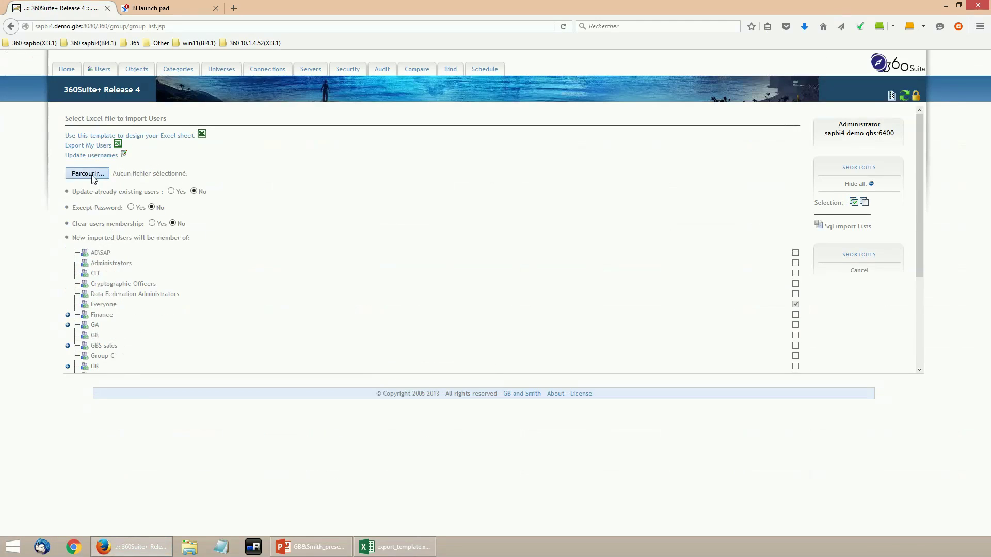
{"action": "left_click", "coordinate": [89, 174]}
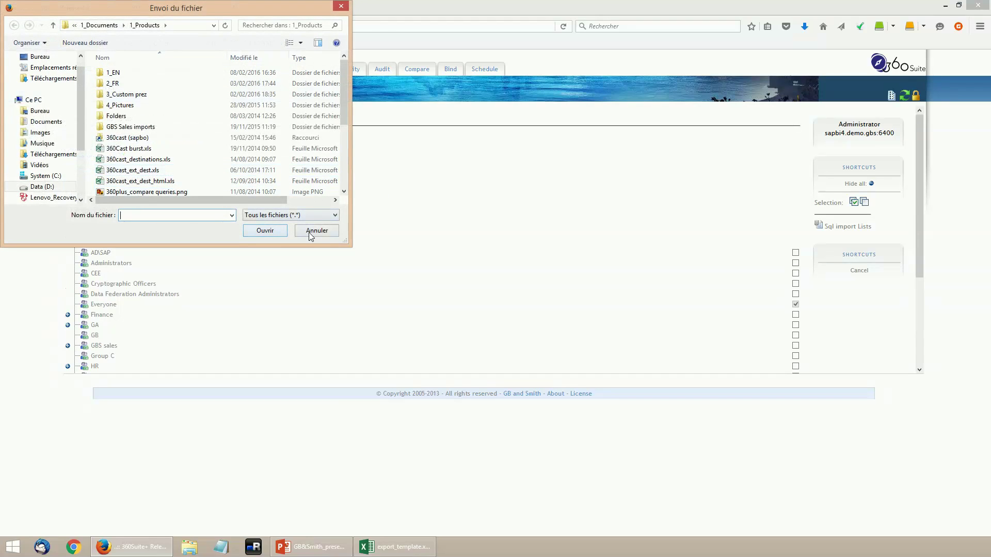
{"action": "left_click", "coordinate": [313, 231]}
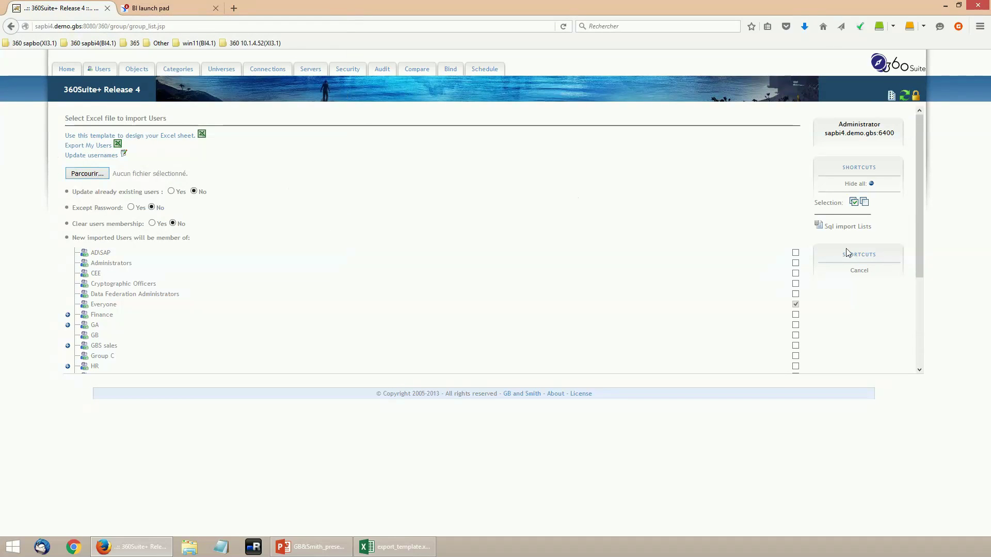
{"action": "left_click", "coordinate": [858, 271]}
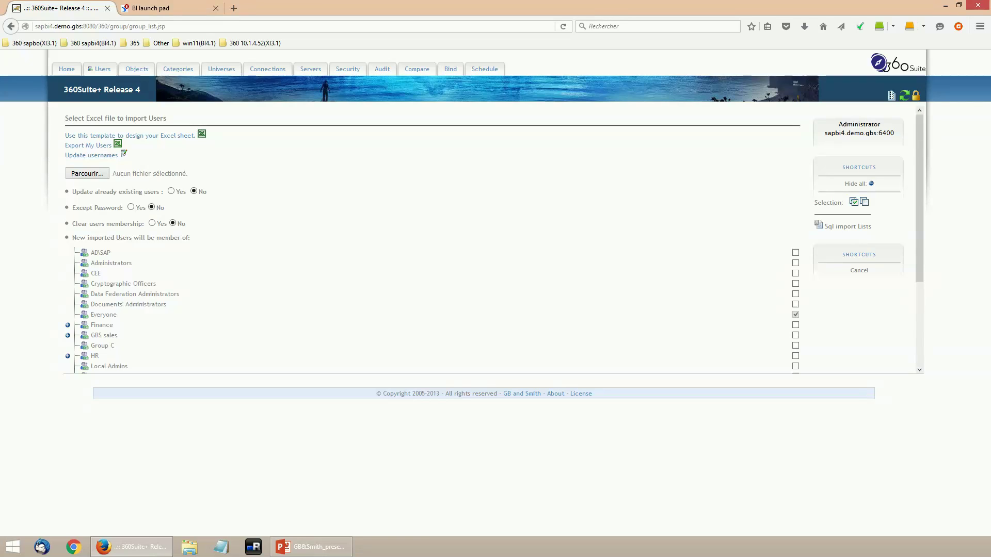
View the Objects, Categories, Universes and Connections management pages in turn
{"action": "left_click", "coordinate": [137, 69]}
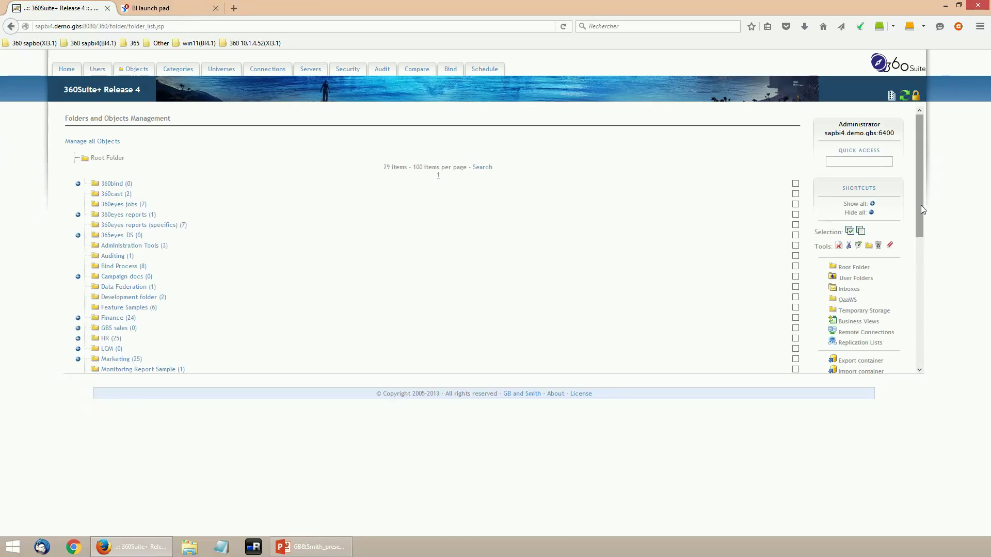
{"action": "left_click_drag", "start_coordinate": [919, 199], "coordinate": [924, 293]}
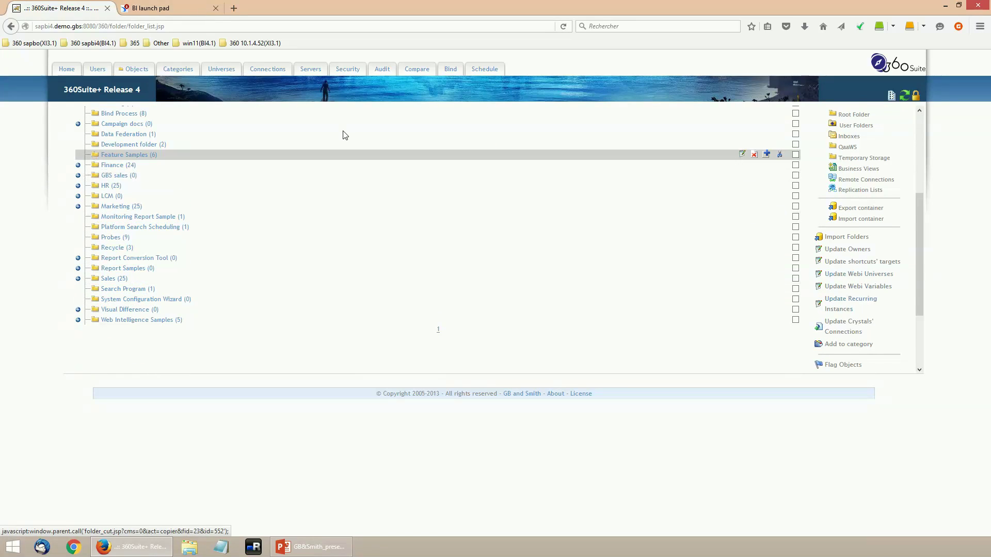
{"action": "left_click", "coordinate": [187, 74]}
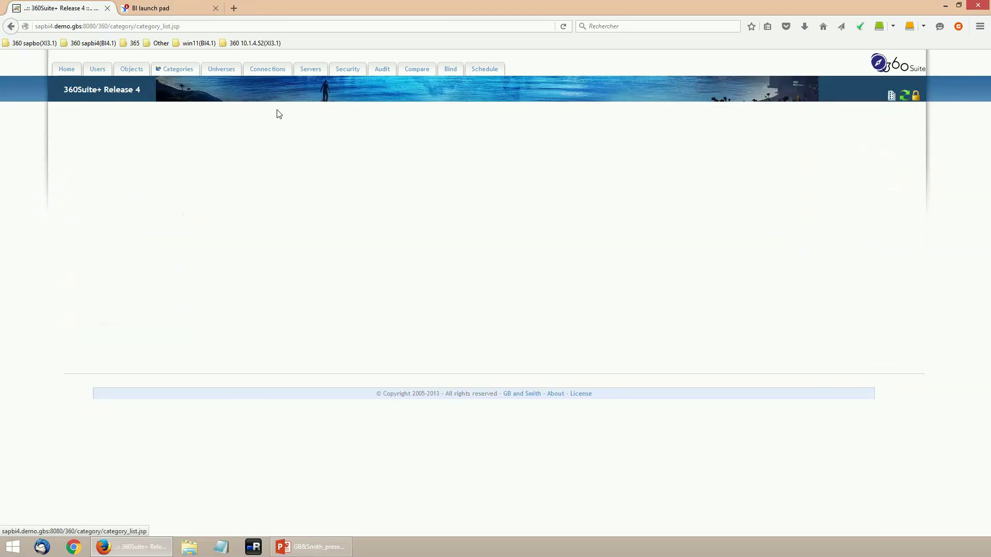
{"action": "left_click", "coordinate": [220, 68]}
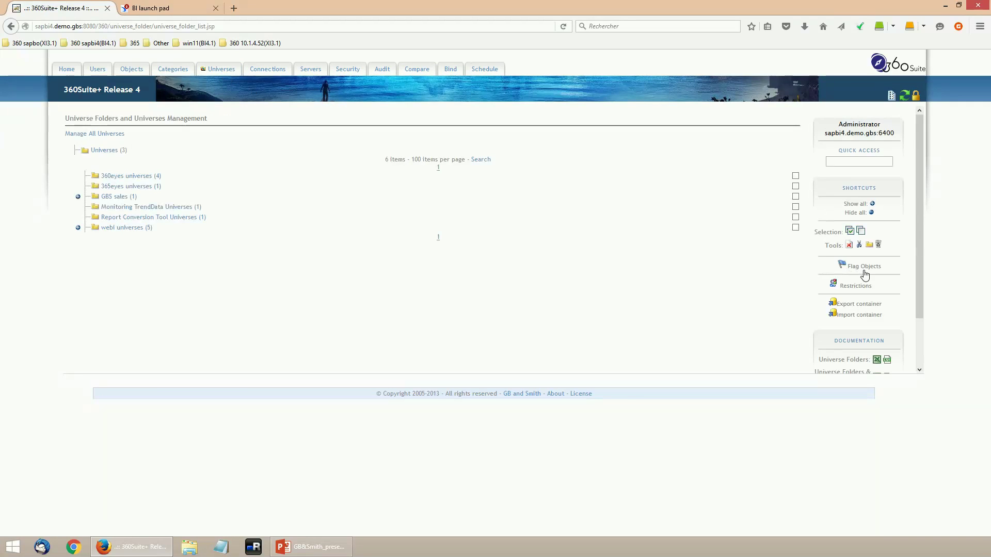
{"action": "left_click", "coordinate": [264, 69]}
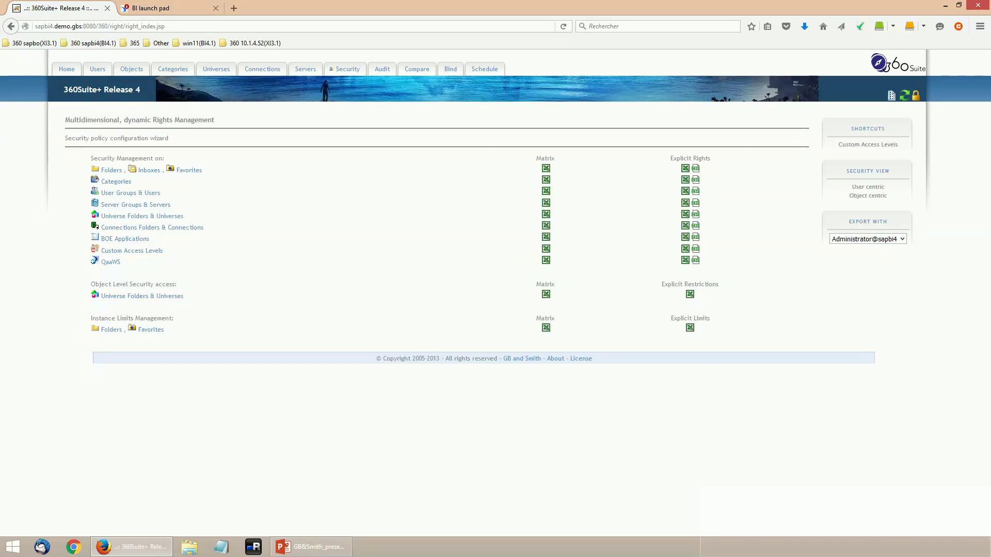
In folder security, select the Finance group with its subgroups and the Finance folder's children
{"action": "left_click", "coordinate": [113, 171]}
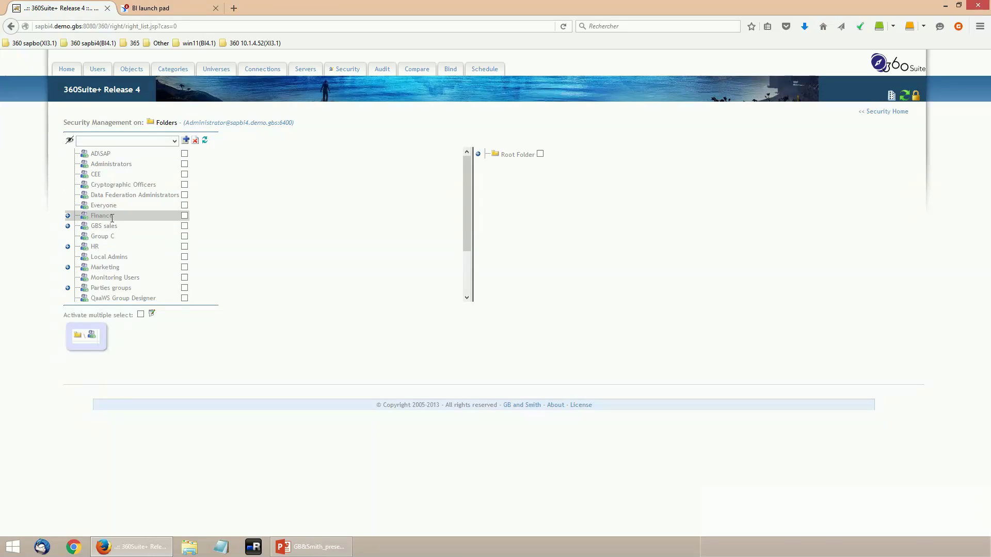
{"action": "left_click", "coordinate": [110, 216]}
{"action": "left_click", "coordinate": [118, 230]}
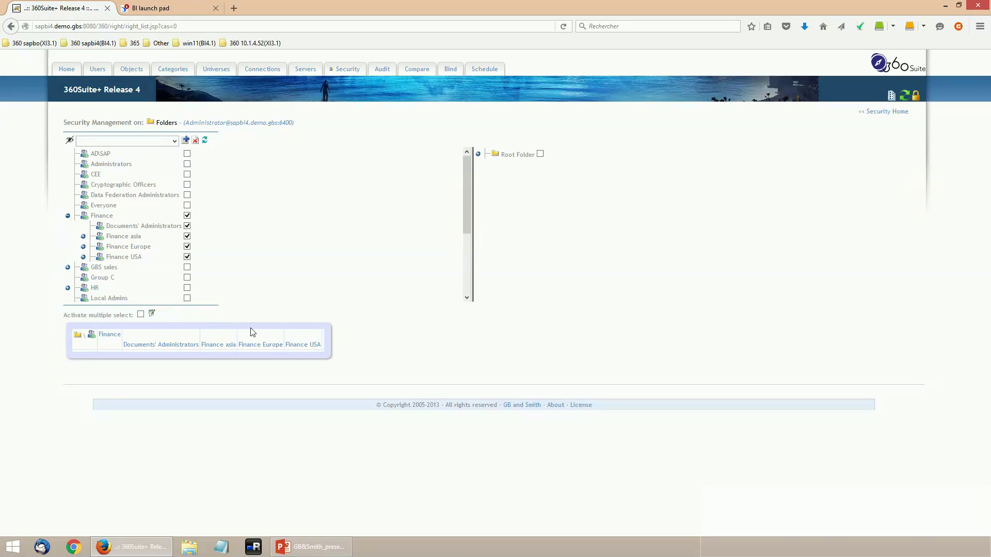
{"action": "left_click", "coordinate": [511, 154]}
{"action": "scroll", "coordinate": [535, 269], "scroll_direction": "down", "scroll_amount": 3}
{"action": "left_click", "coordinate": [534, 251]}
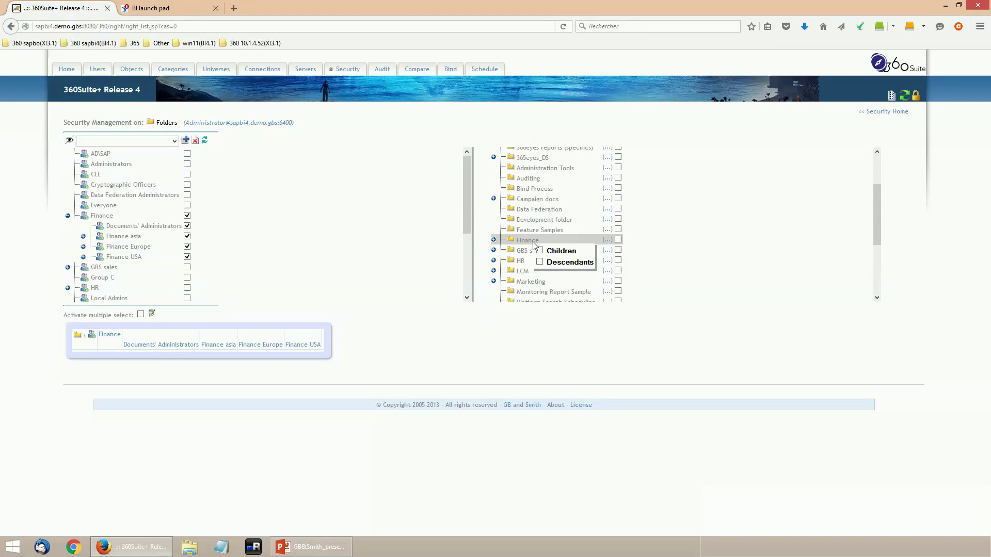
{"action": "left_click", "coordinate": [539, 250]}
{"action": "scroll", "coordinate": [460, 340], "scroll_direction": "down", "scroll_amount": 2}
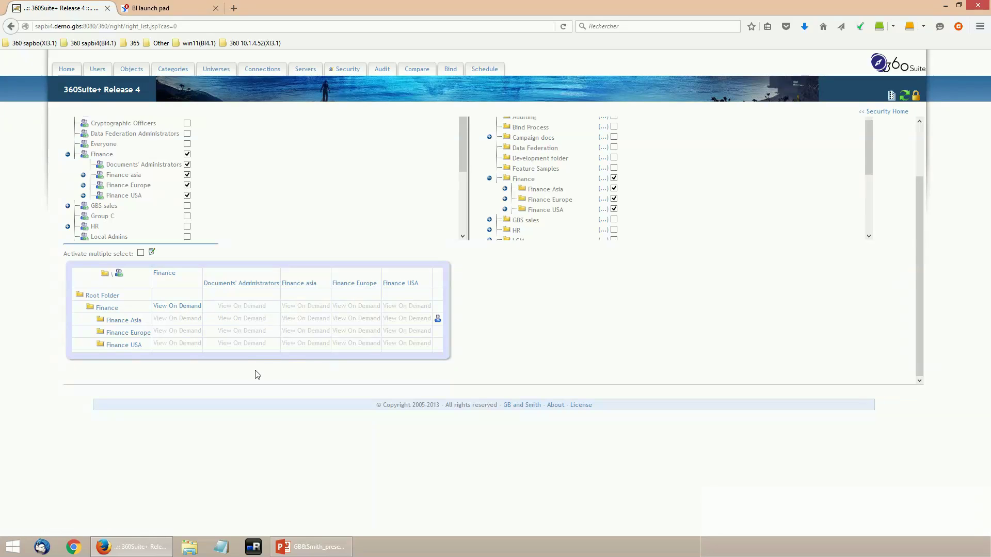
Replace View On Demand with Full Control for Finance on the Finance folder
{"action": "left_click", "coordinate": [178, 308]}
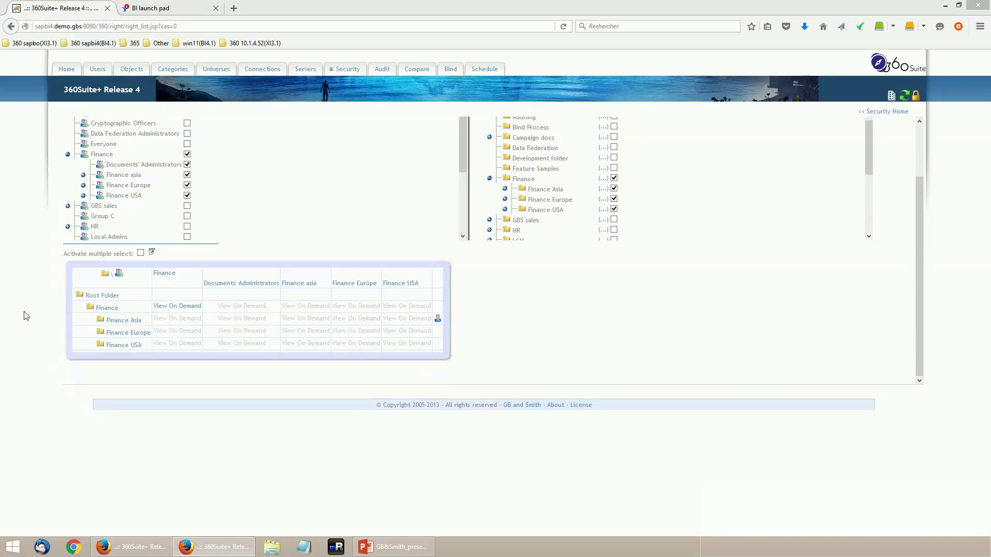
{"action": "left_click", "coordinate": [236, 342]}
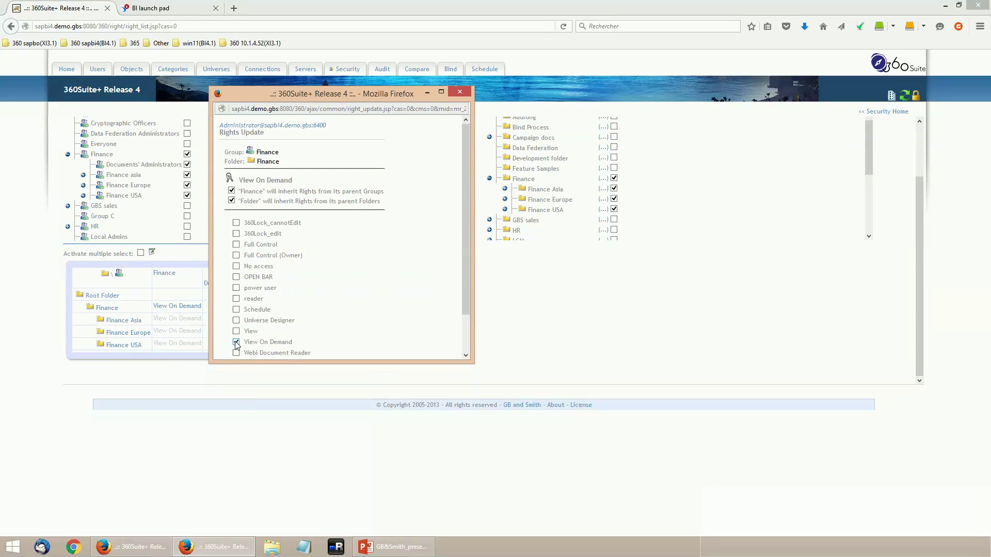
{"action": "left_click", "coordinate": [236, 245]}
{"action": "scroll", "coordinate": [238, 300], "scroll_direction": "down", "scroll_amount": 2}
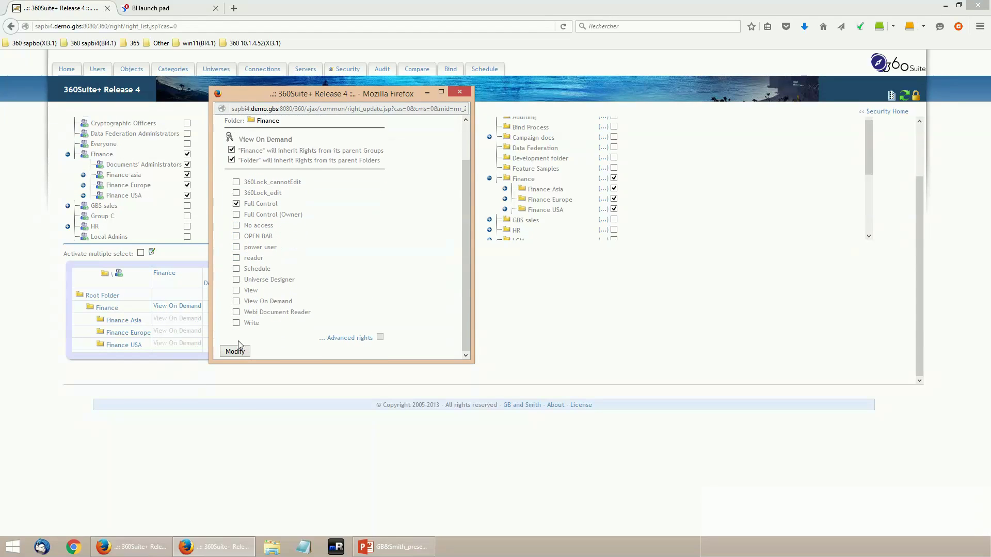
{"action": "left_click", "coordinate": [238, 351]}
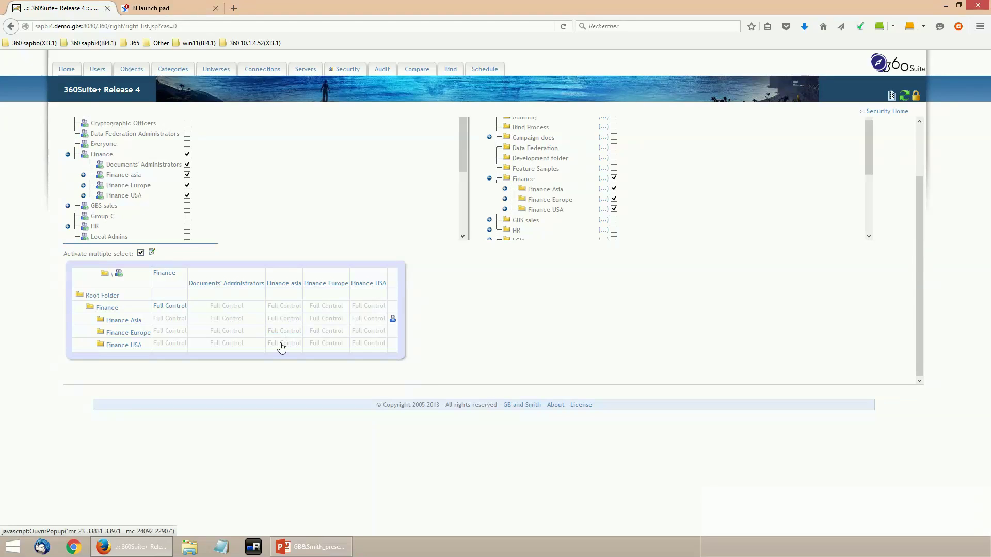
Bulk-remove Full Control from the four cross-region Finance cells, then return to Security home
{"action": "left_click", "coordinate": [317, 320]}
{"action": "left_click", "coordinate": [324, 344]}
{"action": "left_click", "coordinate": [368, 321]}
{"action": "left_click", "coordinate": [369, 335]}
{"action": "left_click", "coordinate": [151, 253]}
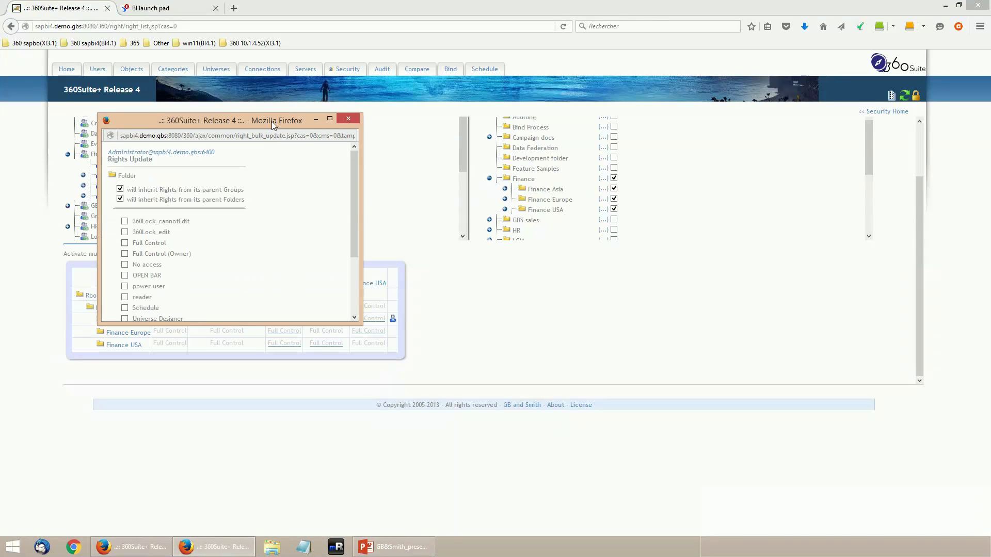
{"action": "scroll", "coordinate": [175, 237], "scroll_direction": "down", "scroll_amount": 5}
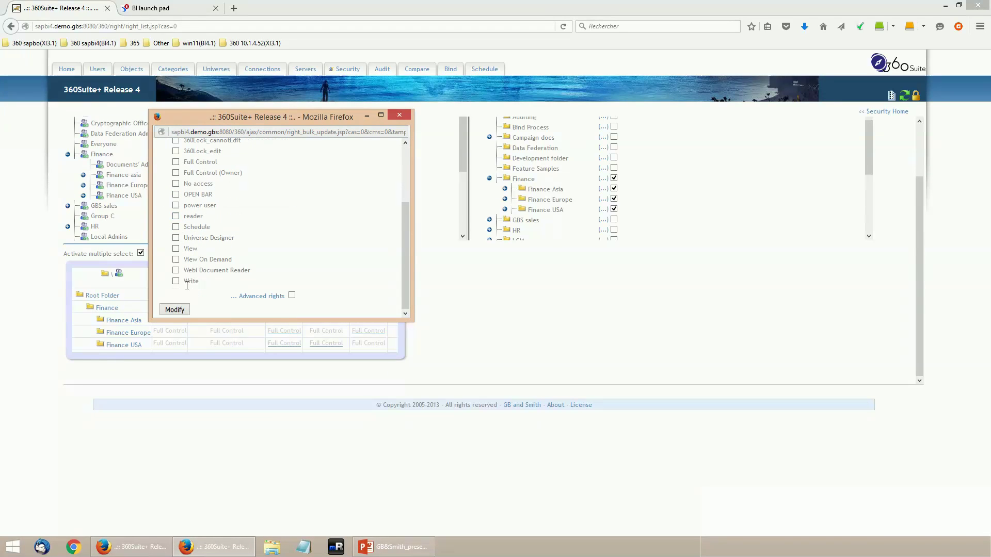
{"action": "left_click", "coordinate": [178, 312]}
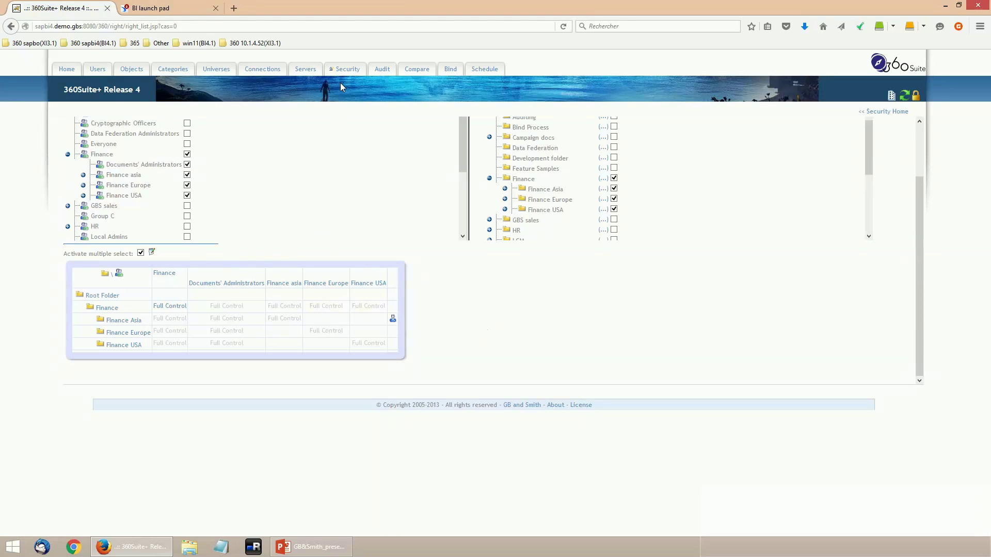
{"action": "left_click", "coordinate": [346, 69]}
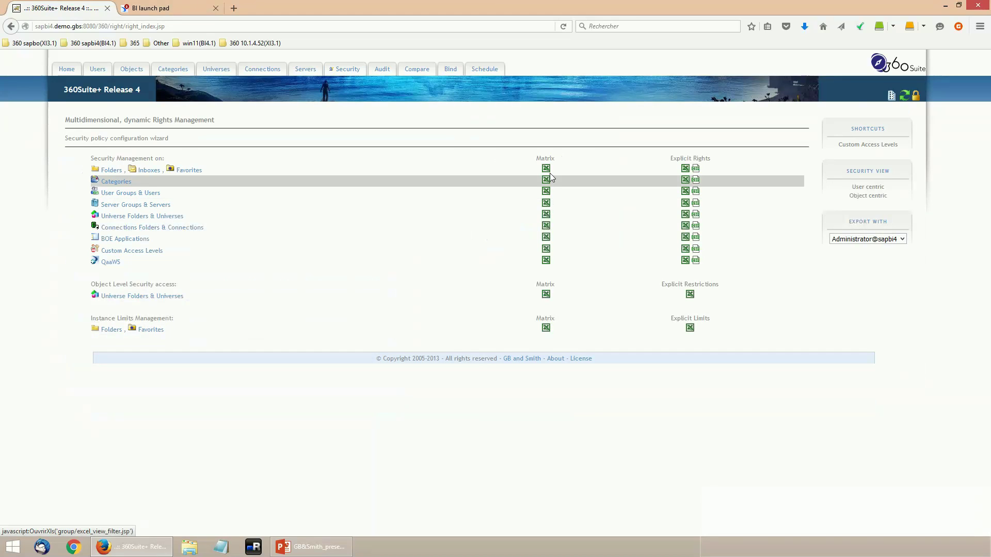
Export the Finance security area's folder rights matrix at all detail as folder_matrice.xlsx
{"action": "left_click", "coordinate": [546, 169]}
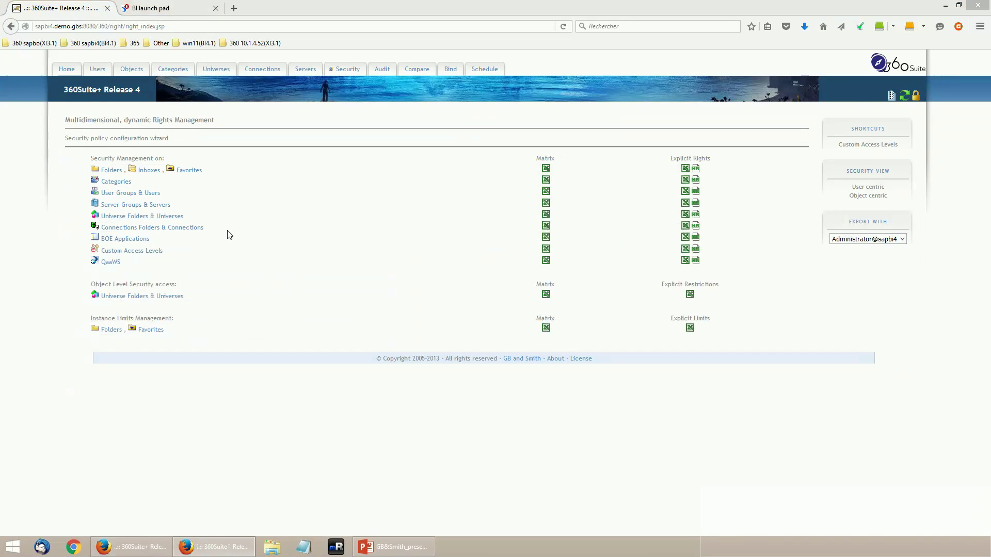
{"action": "left_click", "coordinate": [350, 354]}
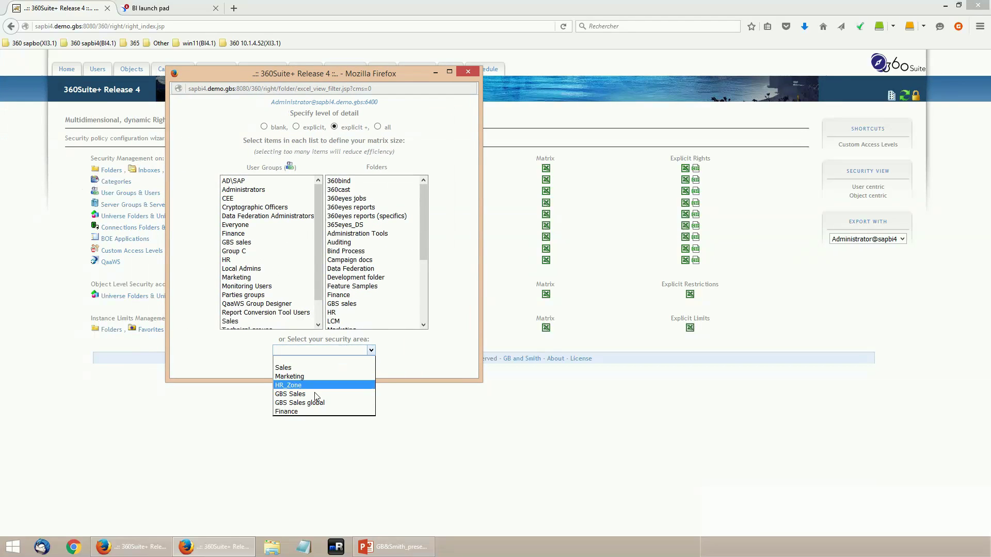
{"action": "left_click", "coordinate": [309, 411]}
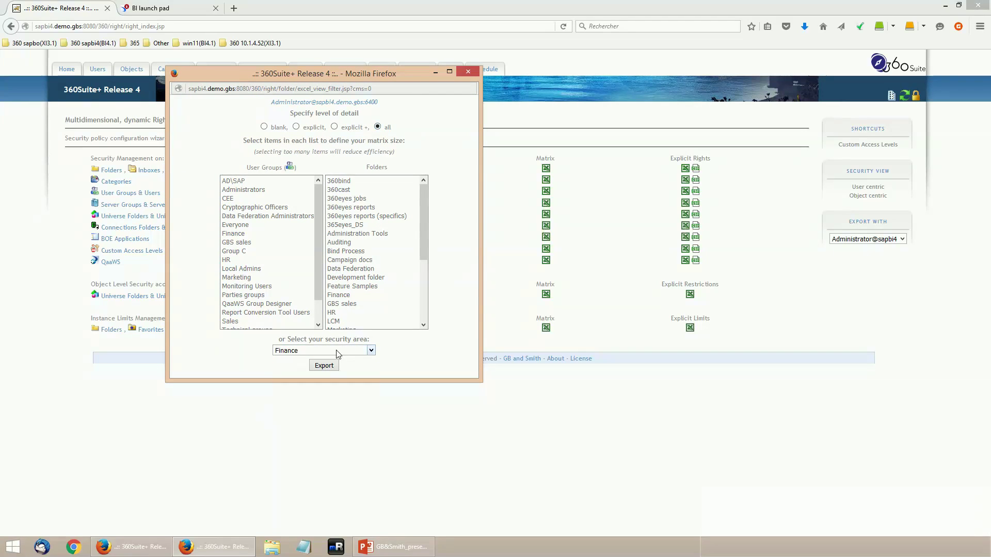
{"action": "left_click", "coordinate": [329, 367]}
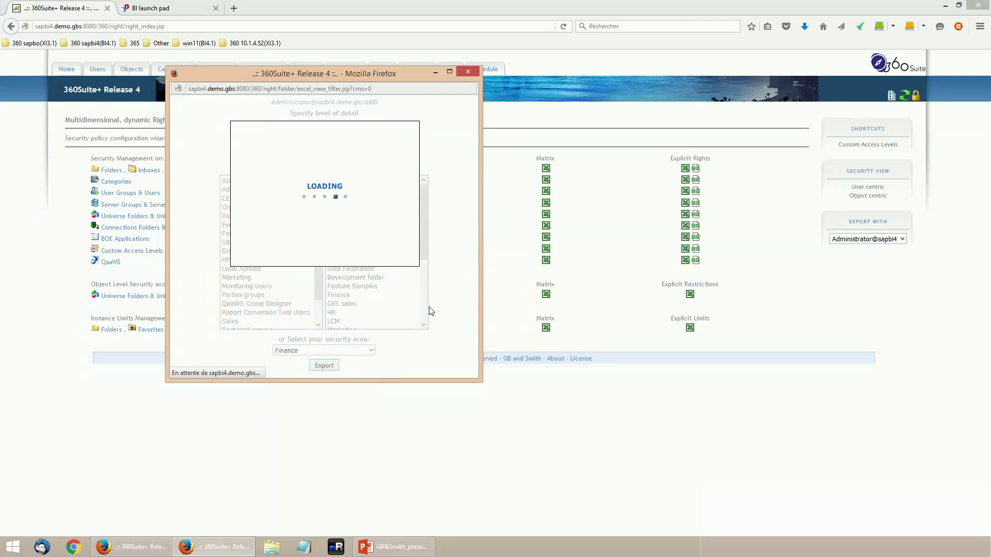
{"action": "left_click", "coordinate": [715, 386]}
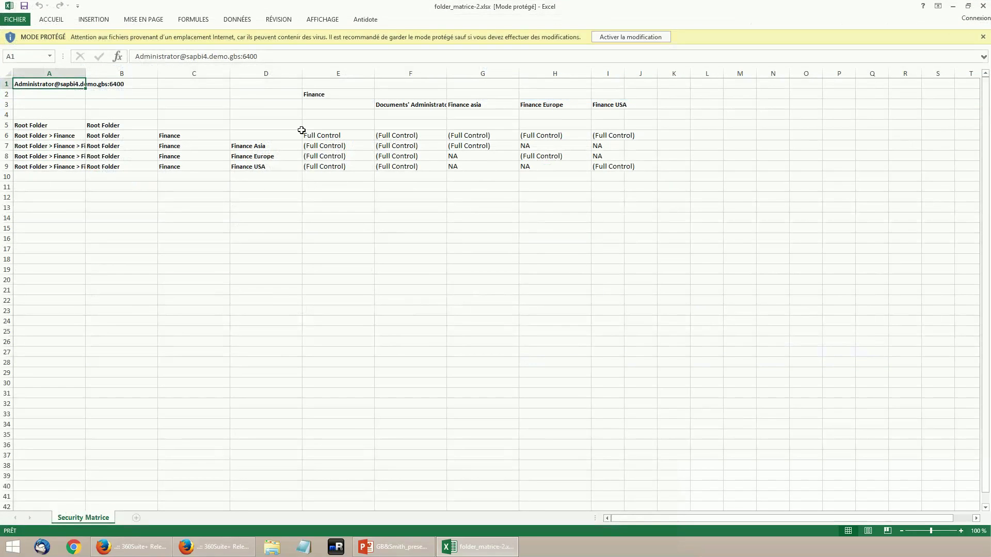
Highlight the rights values in cells E6:I9 of the exported matrix
{"action": "left_click_drag", "start_coordinate": [302, 130], "coordinate": [609, 165]}
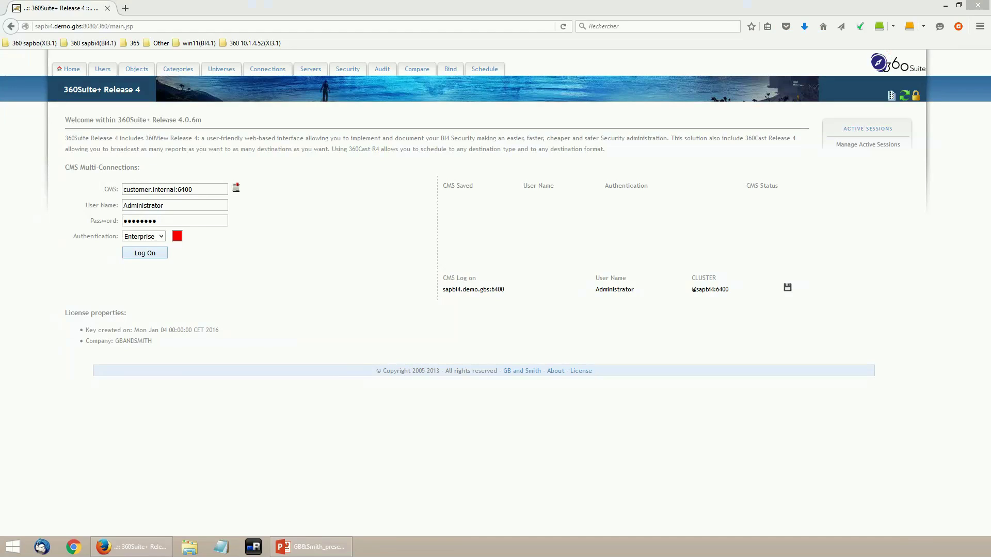
Log on to customer.internal:6400 and show both CMS folder trees in Folders and Objects Management
{"action": "key", "text": "Return"}
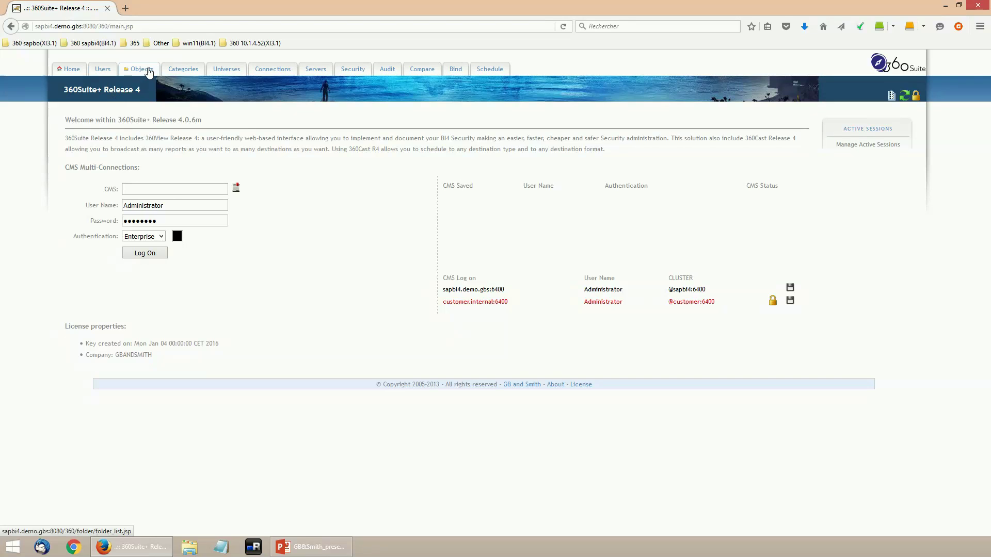
{"action": "left_click", "coordinate": [146, 71]}
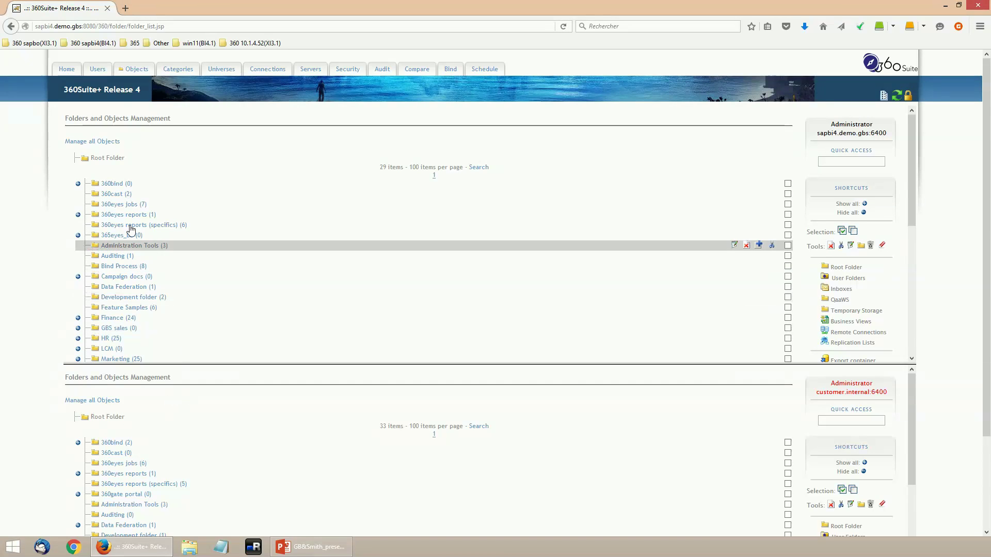
Promote the 360cast folder, security included, into the customer.internal:6400 Root Folder
{"action": "left_click_drag", "start_coordinate": [97, 194], "coordinate": [114, 417]}
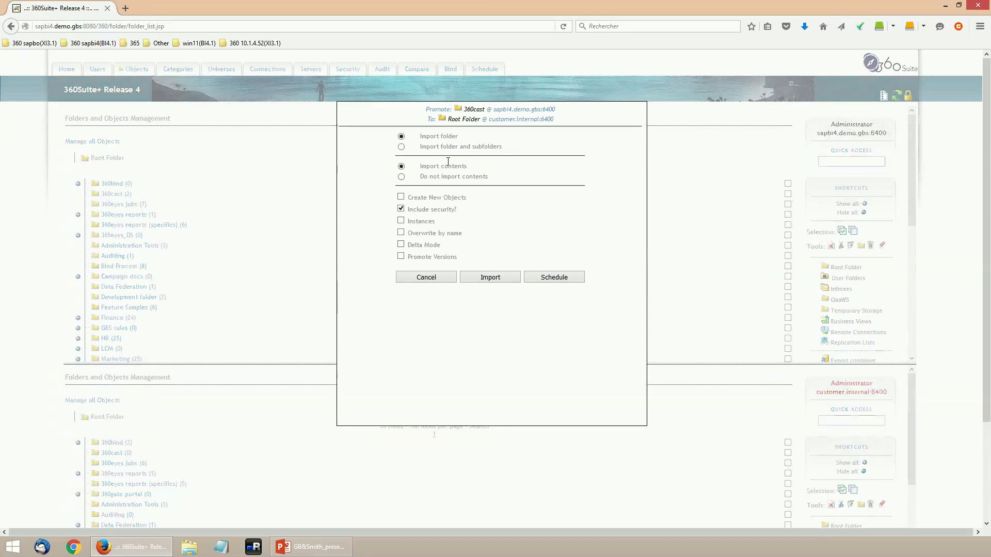
{"action": "left_click", "coordinate": [486, 279]}
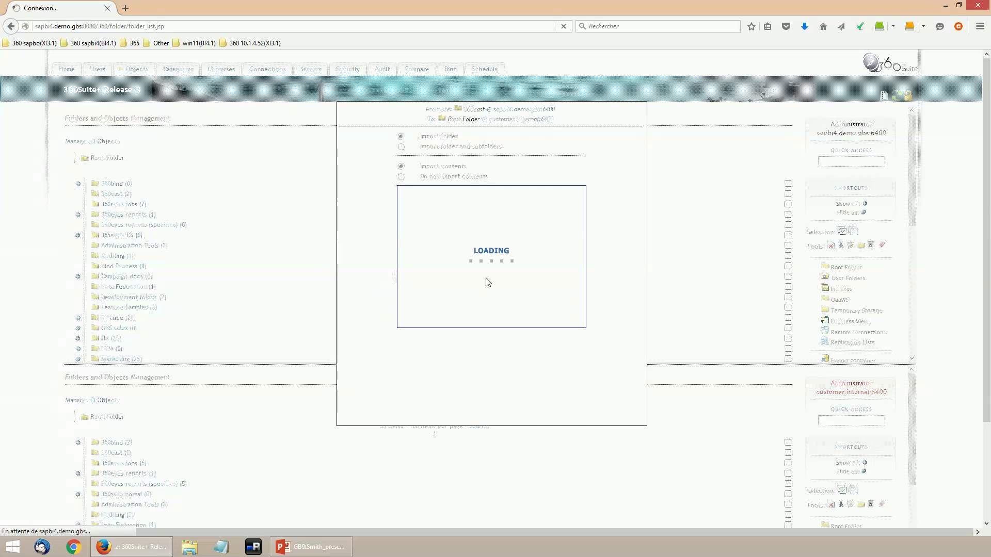
{"action": "left_click", "coordinate": [491, 158]}
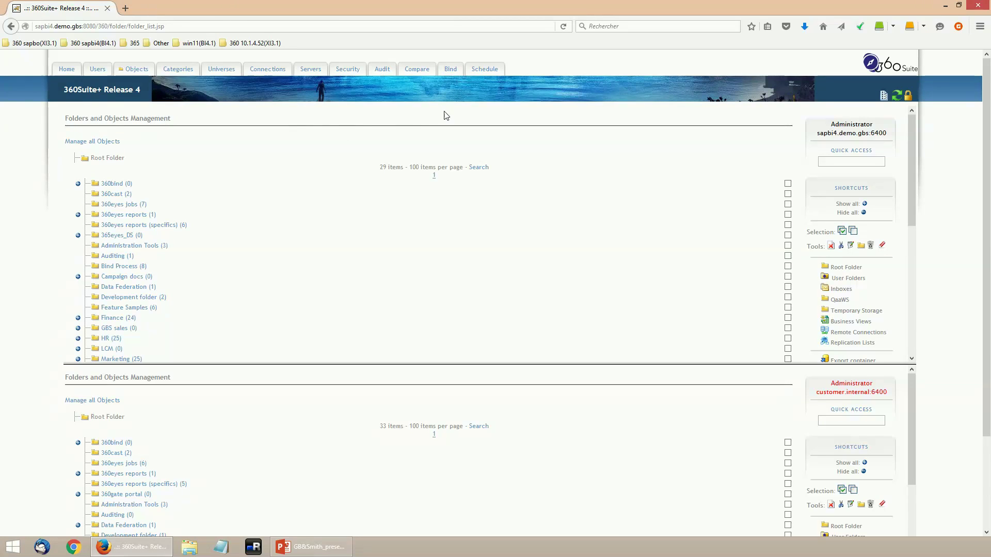
Open the Schedule Backups console and review the BO Full Dynamic Backup task settings
{"action": "left_click", "coordinate": [490, 69]}
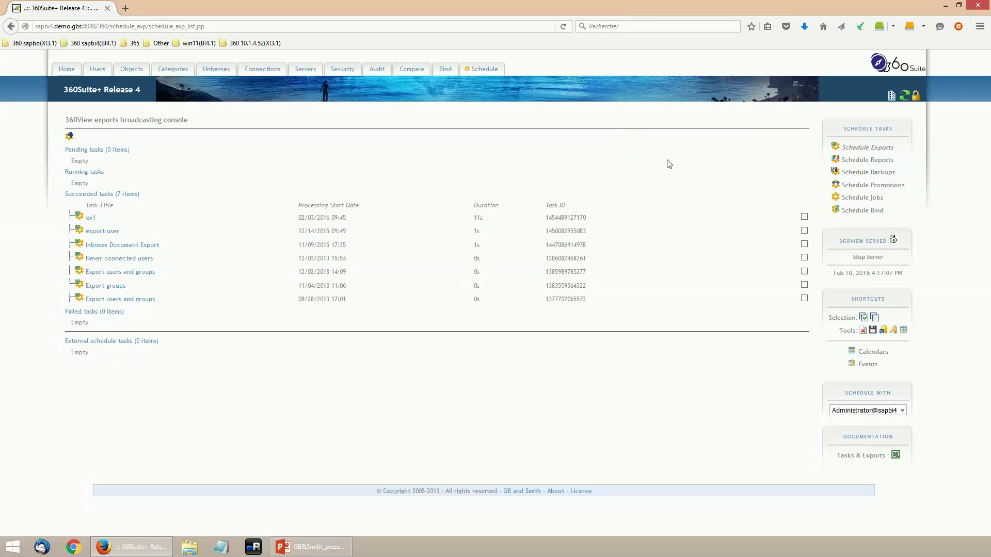
{"action": "left_click", "coordinate": [864, 173]}
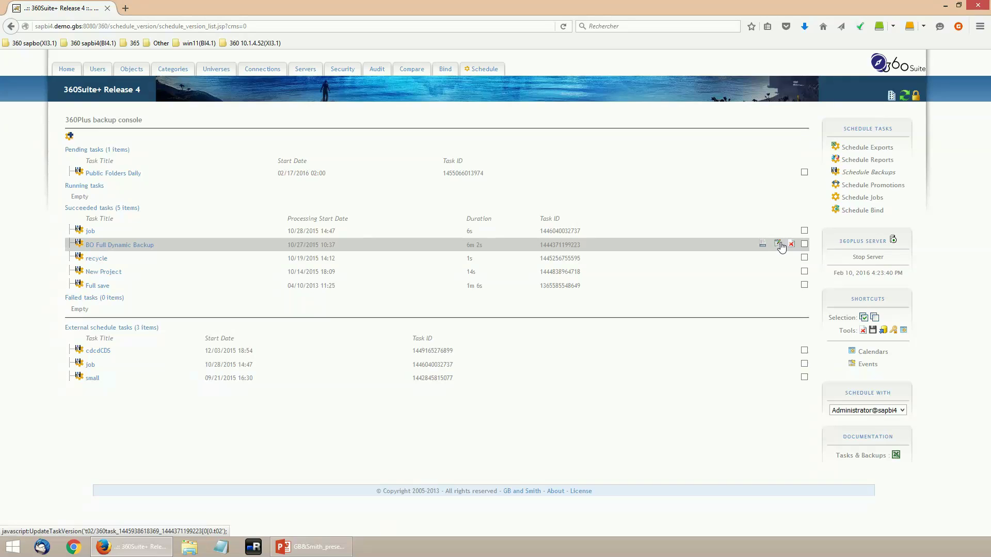
{"action": "left_click", "coordinate": [777, 246]}
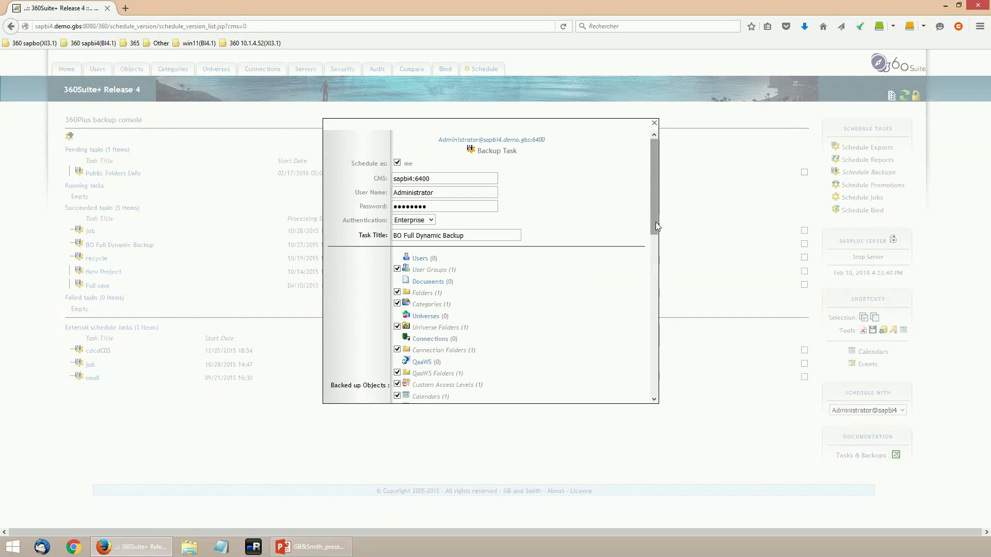
{"action": "left_click_drag", "start_coordinate": [655, 222], "coordinate": [660, 268]}
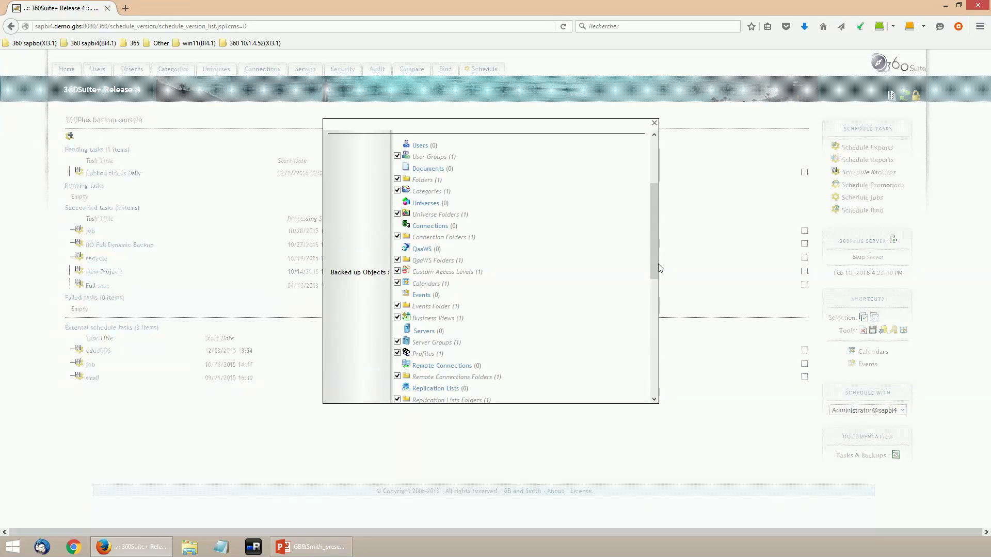
{"action": "left_click_drag", "start_coordinate": [652, 255], "coordinate": [654, 258]}
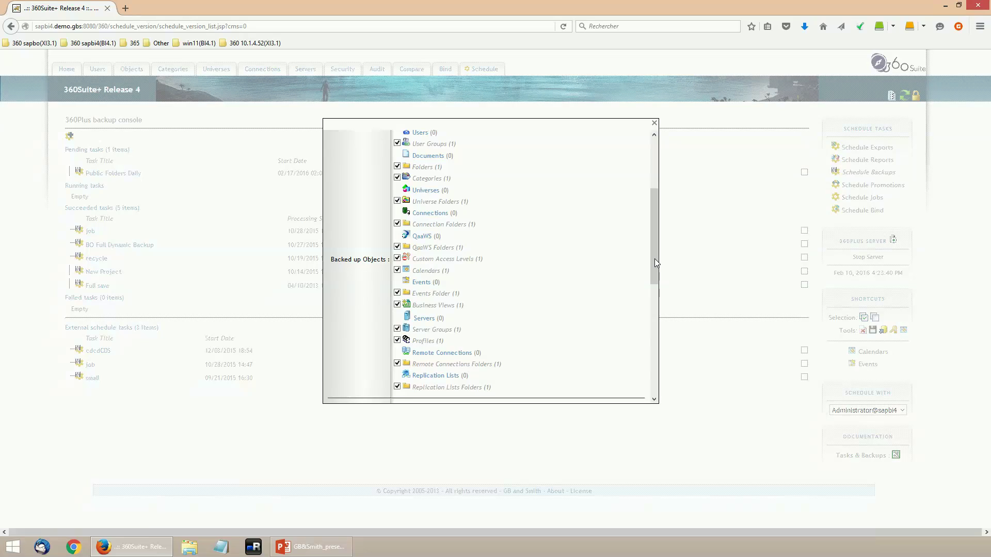
{"action": "left_click", "coordinate": [655, 125]}
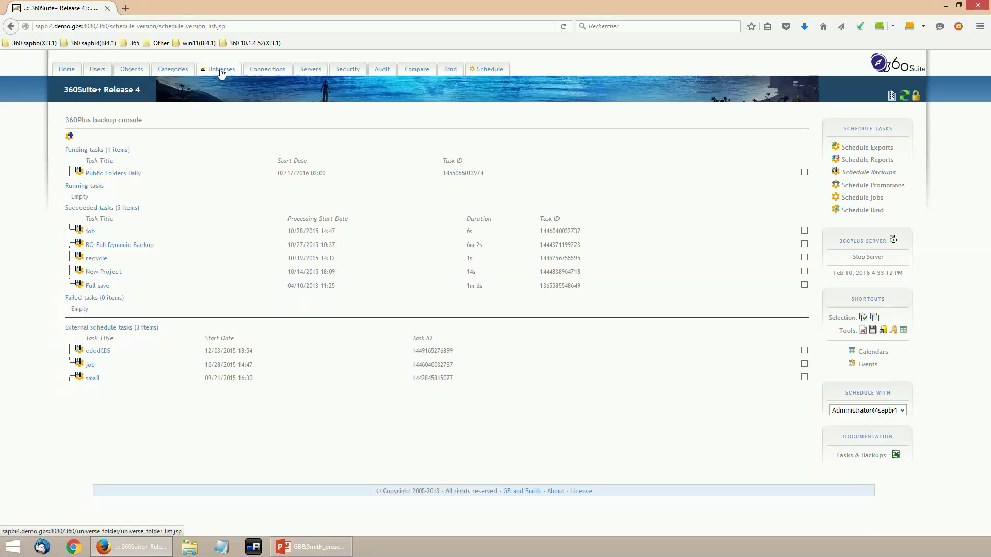
Bring up the Restore dialog for a 360cast folder backup, then cancel the restore
{"action": "left_click", "coordinate": [134, 69]}
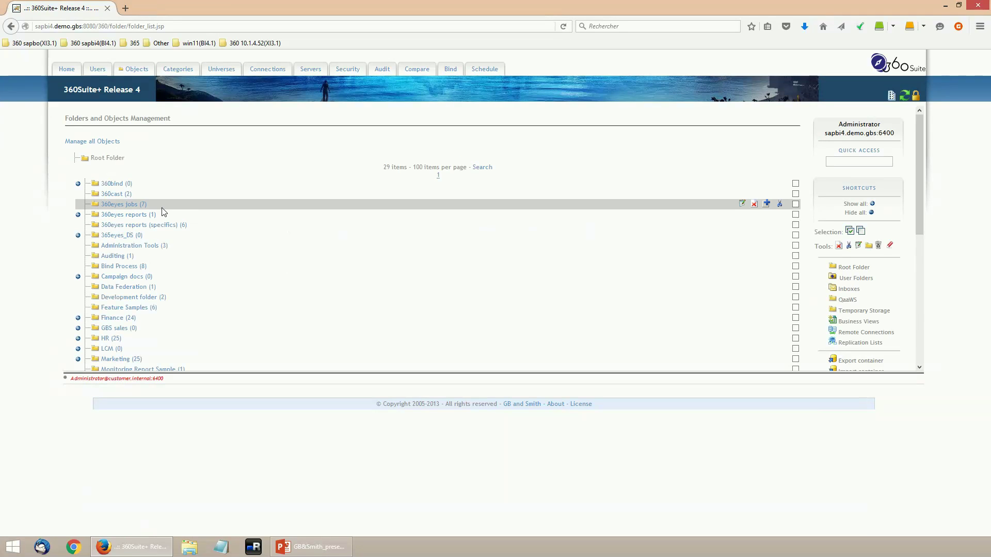
{"action": "left_click", "coordinate": [119, 195]}
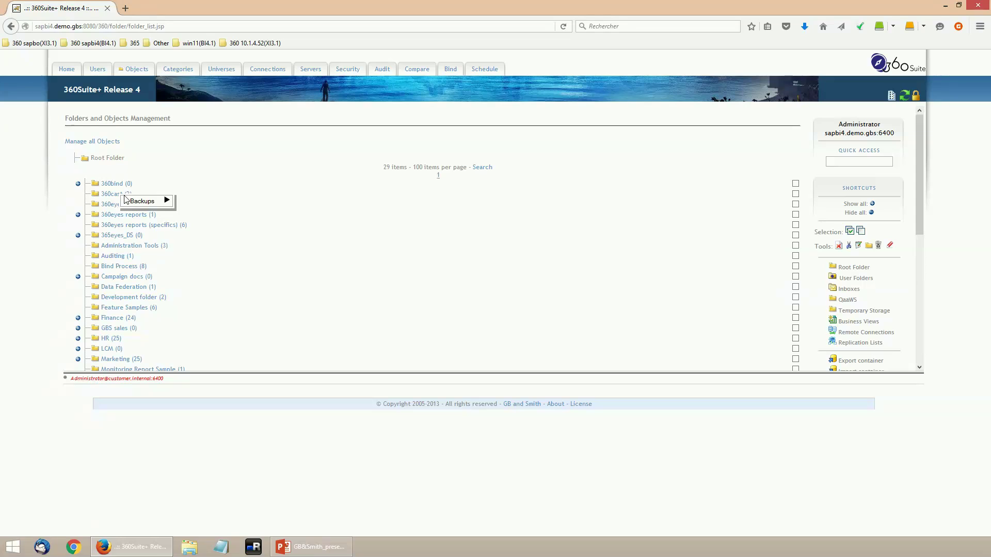
{"action": "left_click", "coordinate": [217, 225]}
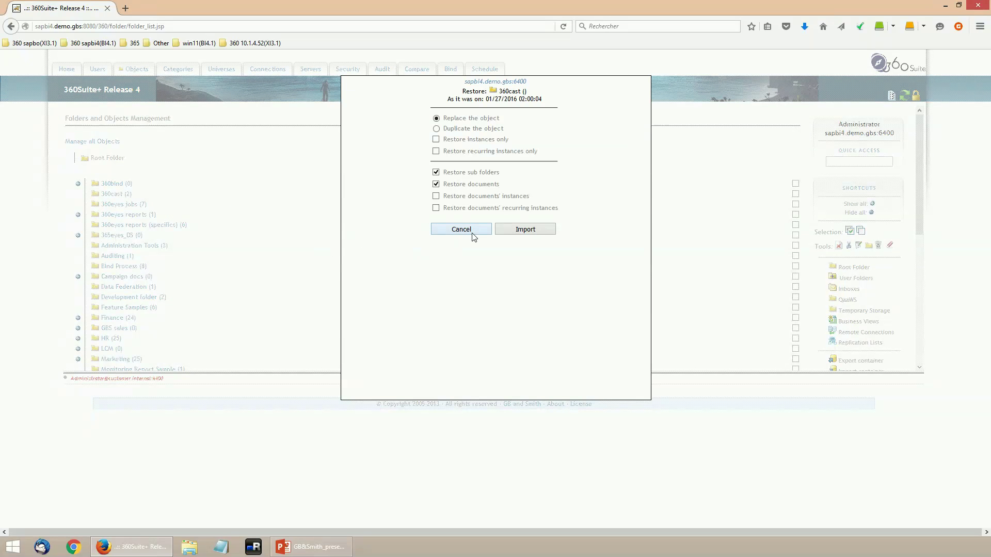
{"action": "left_click", "coordinate": [472, 235]}
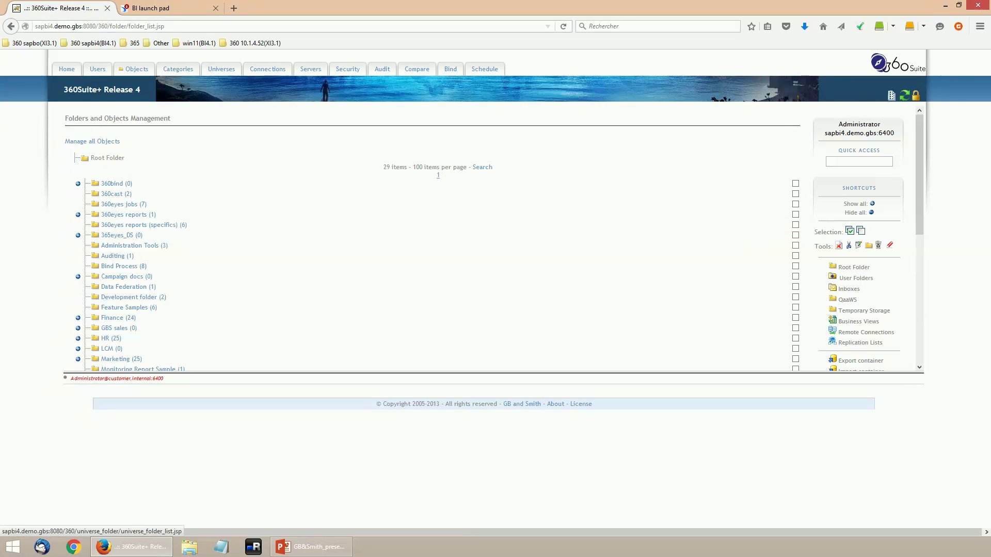
In BI launch pad, delete the Asia_sells_details folder from My Favorites via Organize > Delete
{"action": "key", "text": "ctrl+Tab"}
{"action": "left_click", "coordinate": [61, 148]}
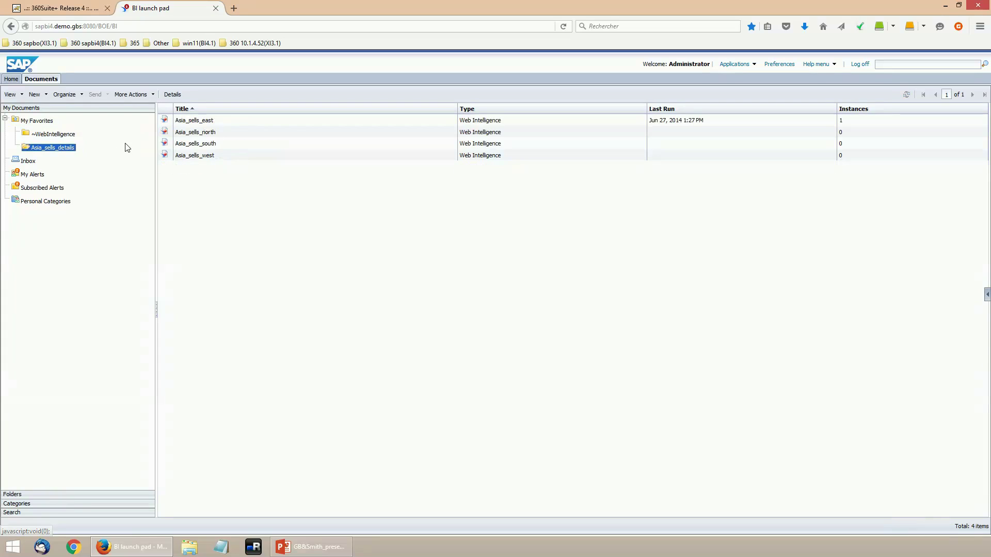
{"action": "left_click", "coordinate": [45, 121]}
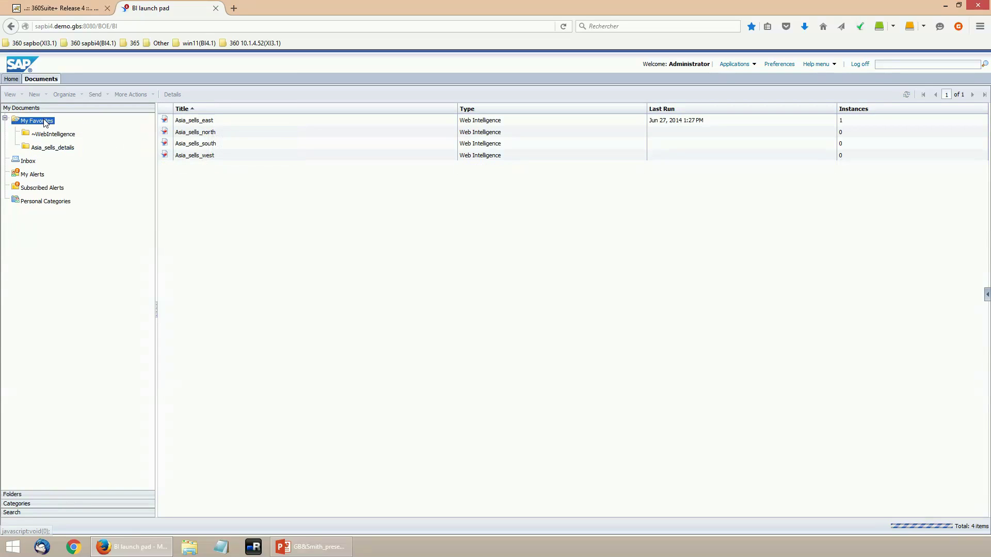
{"action": "right_click", "coordinate": [205, 136]}
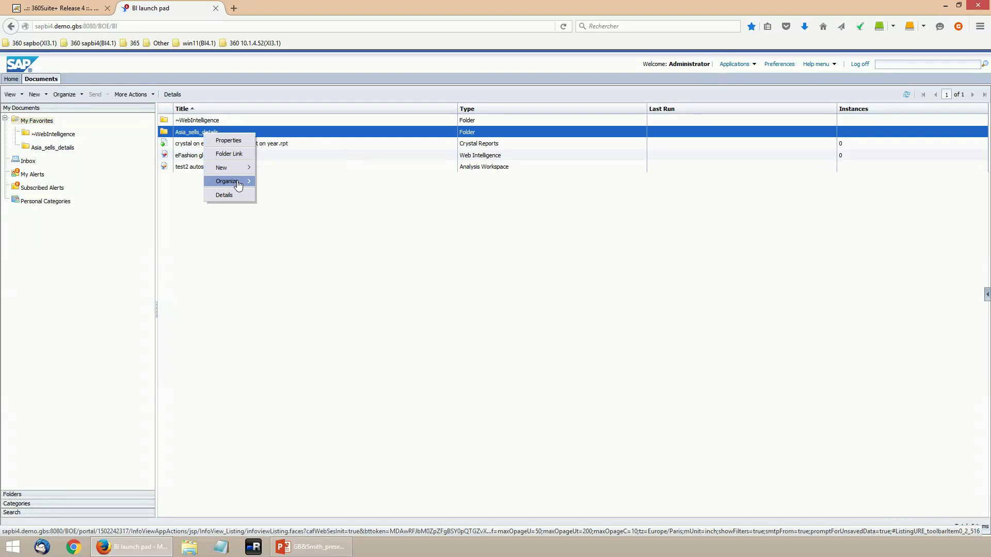
{"action": "mouse_move", "coordinate": [235, 181]}
{"action": "left_click", "coordinate": [276, 205]}
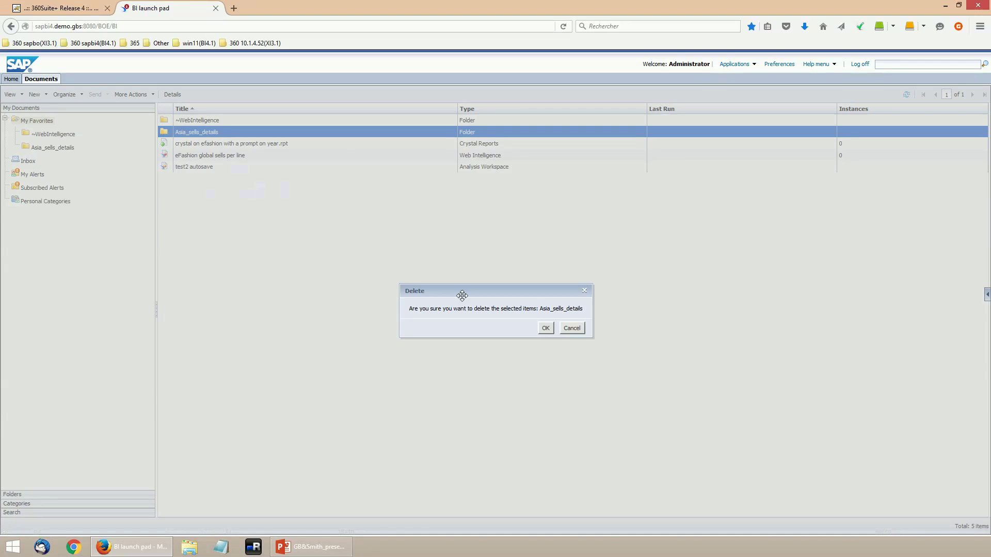
{"action": "left_click", "coordinate": [545, 328]}
Search the User Folders Recycle Bin's deleted folders for 'as'
{"action": "left_click", "coordinate": [61, 9]}
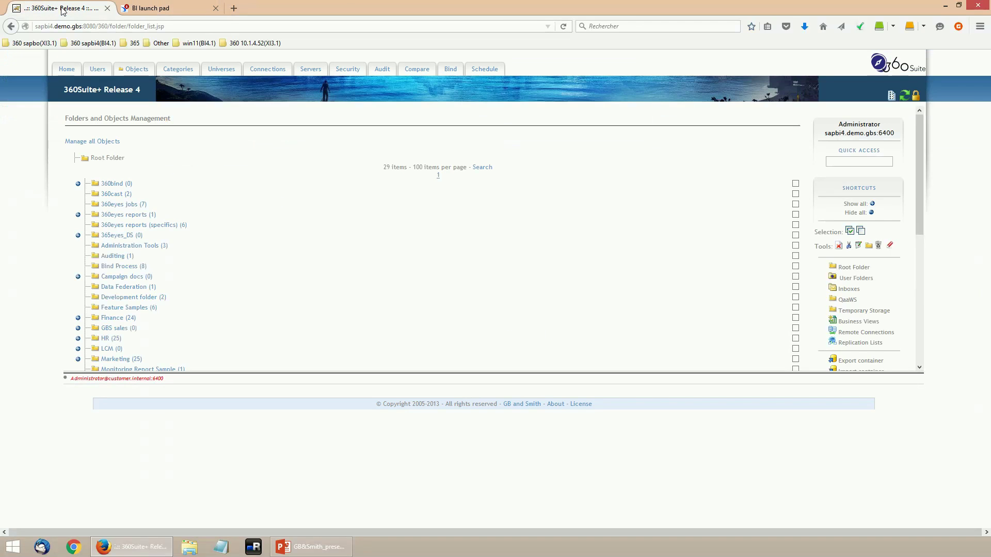
{"action": "left_click", "coordinate": [868, 282]}
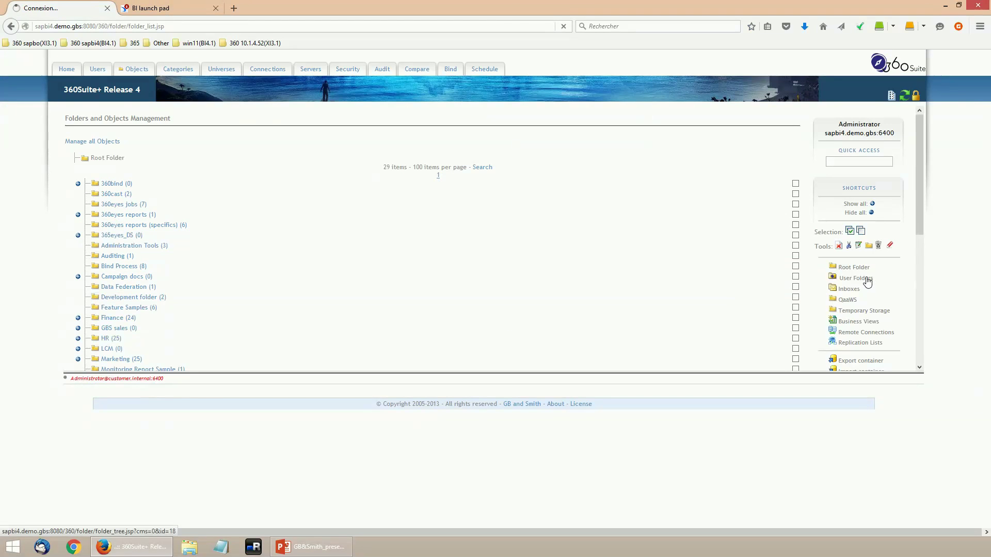
{"action": "left_click", "coordinate": [875, 247]}
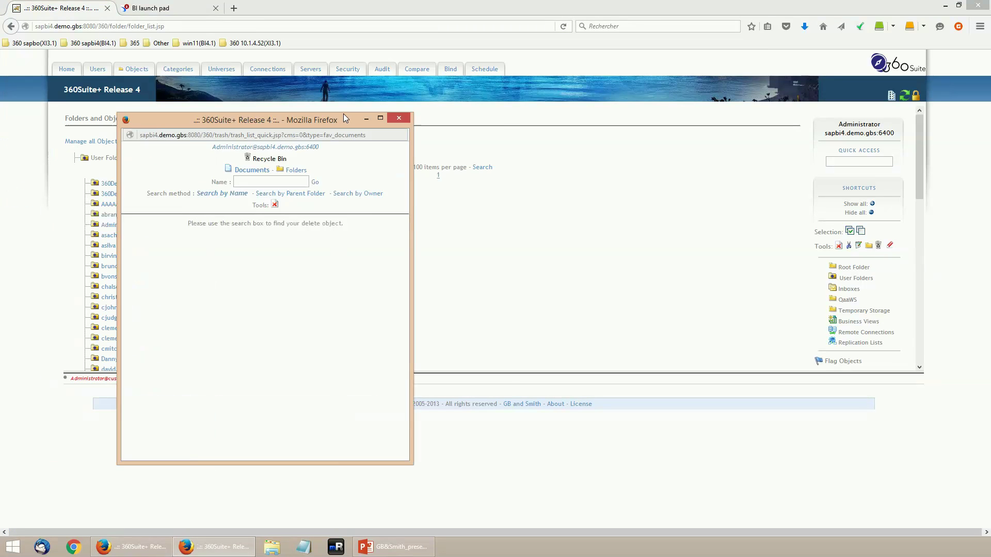
{"action": "left_click", "coordinate": [395, 160]}
{"action": "left_click", "coordinate": [358, 167]}
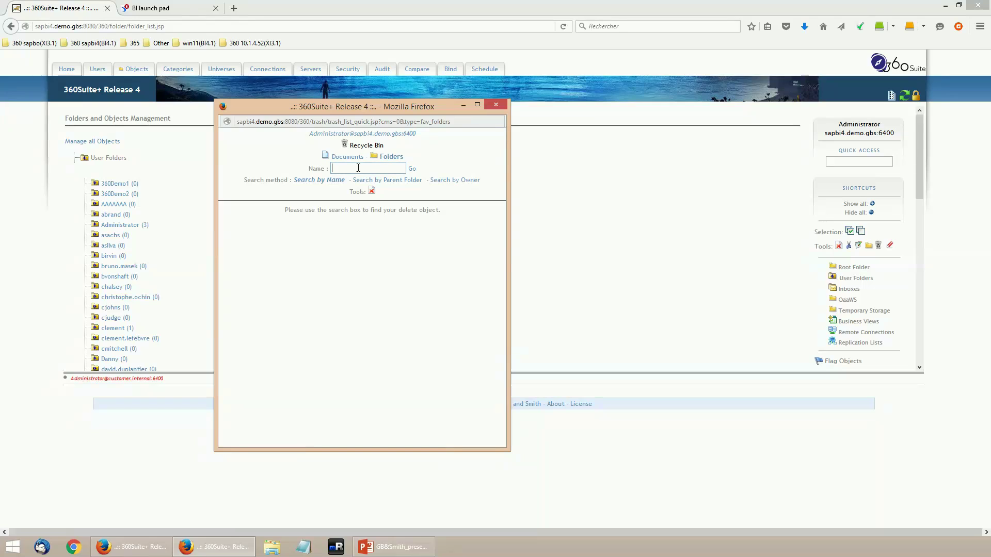
{"action": "type", "text": "as"}
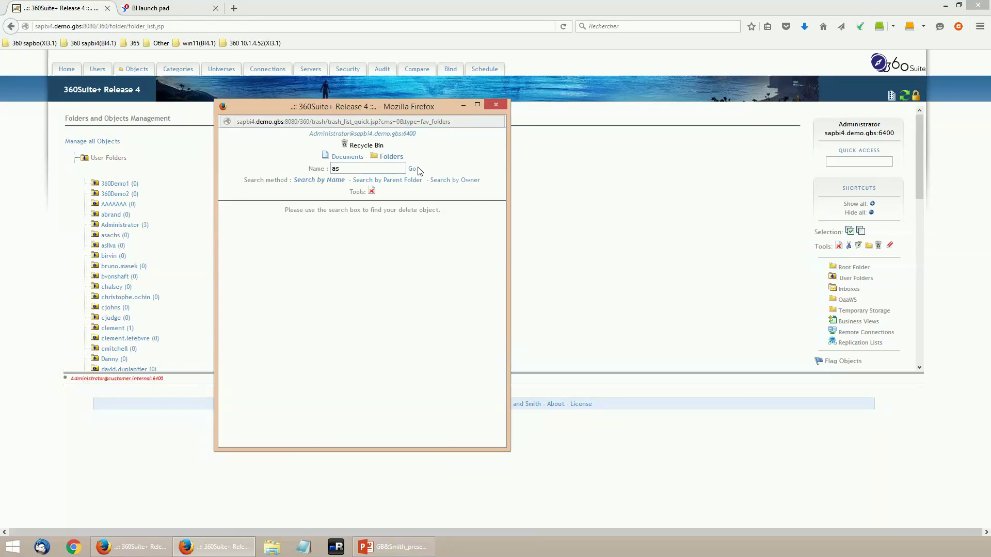
{"action": "left_click", "coordinate": [412, 169]}
Restore the Asia_sells_details folder backup including its documents' instances
{"action": "left_click", "coordinate": [274, 223]}
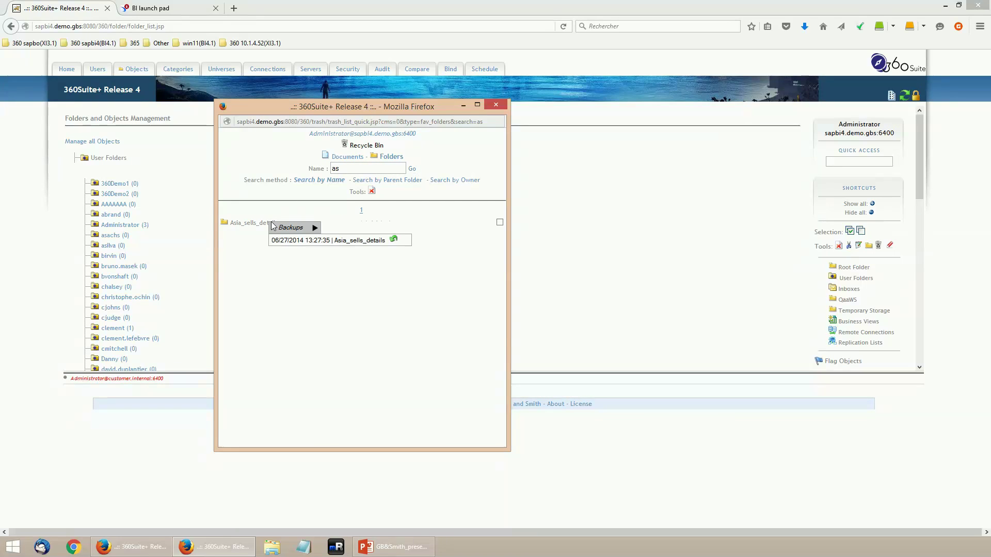
{"action": "left_click", "coordinate": [393, 241]}
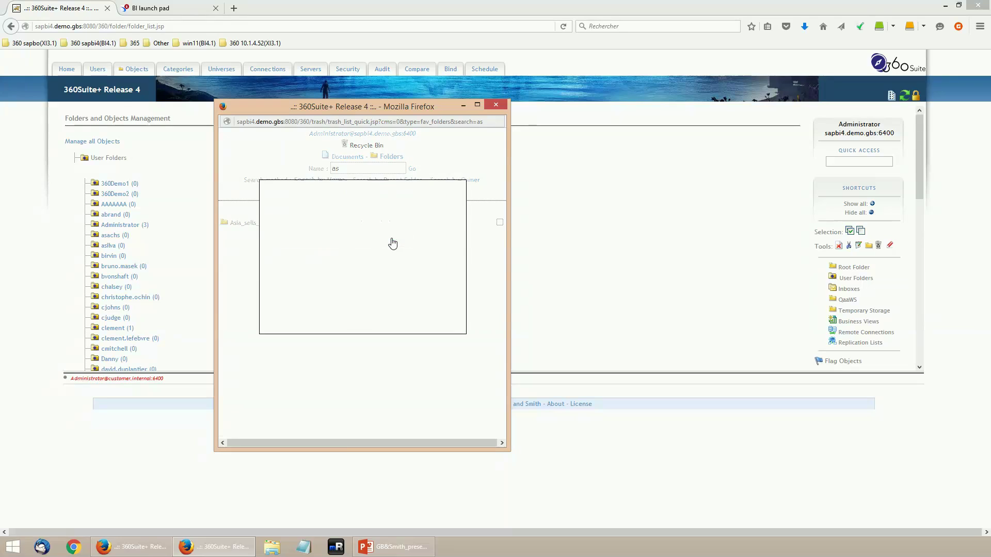
{"action": "left_click", "coordinate": [300, 267]}
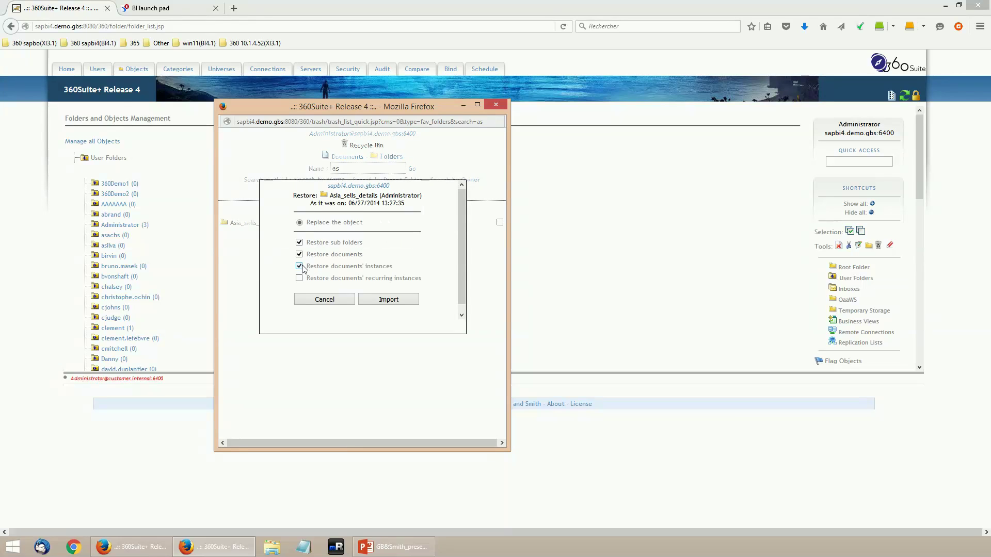
{"action": "left_click", "coordinate": [369, 300]}
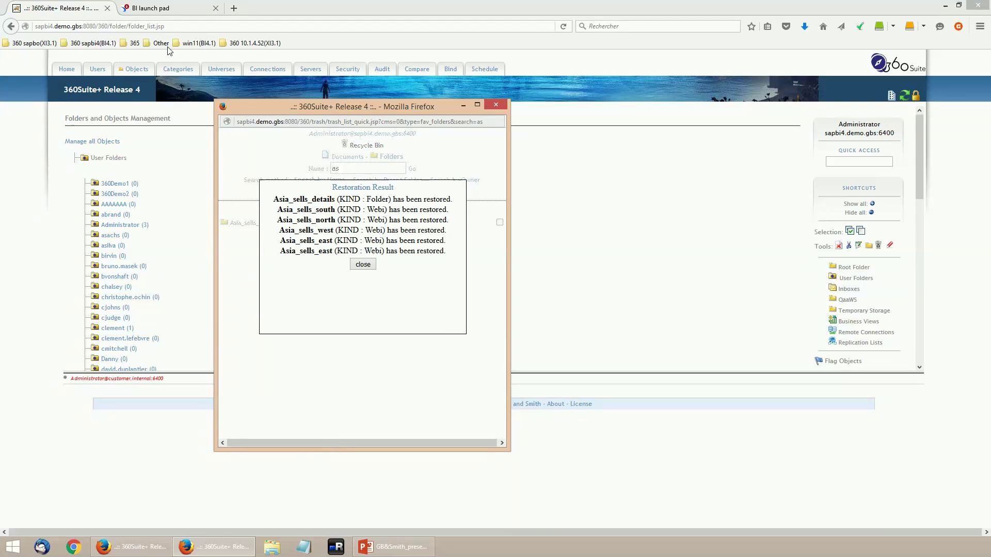
{"action": "left_click", "coordinate": [151, 8]}
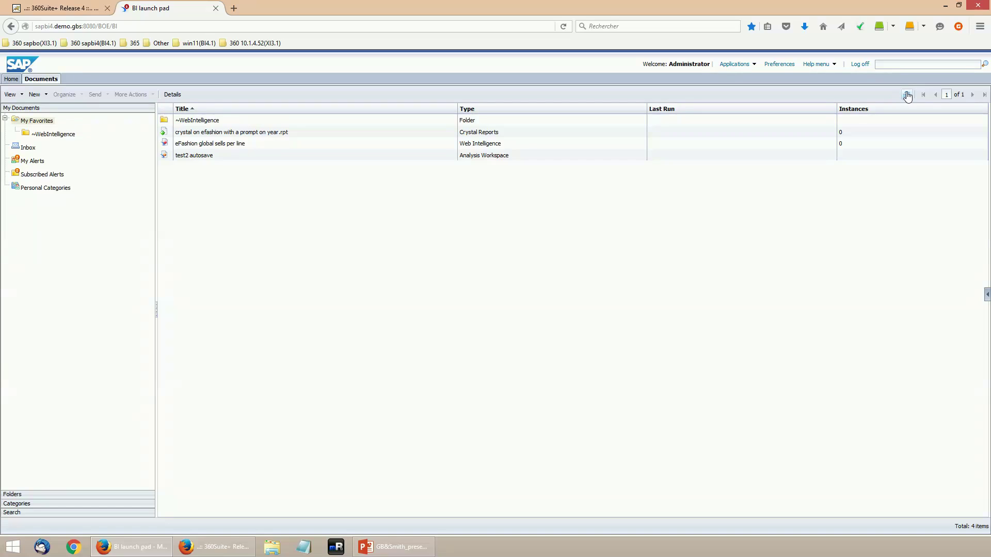
Refresh My Favorites and open the restored Asia_sells_details folder
{"action": "left_click", "coordinate": [907, 96]}
{"action": "left_click", "coordinate": [216, 134]}
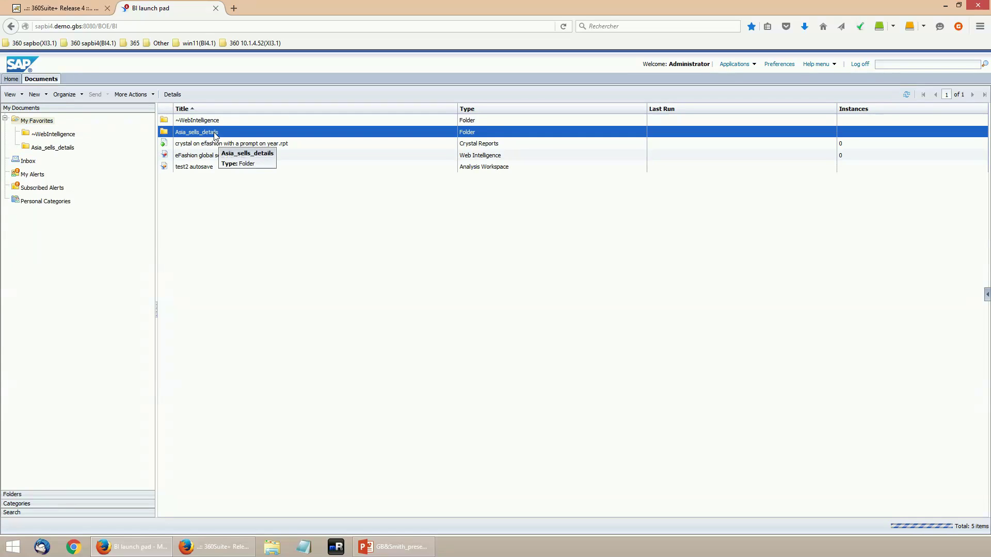
{"action": "double_click", "coordinate": [215, 134]}
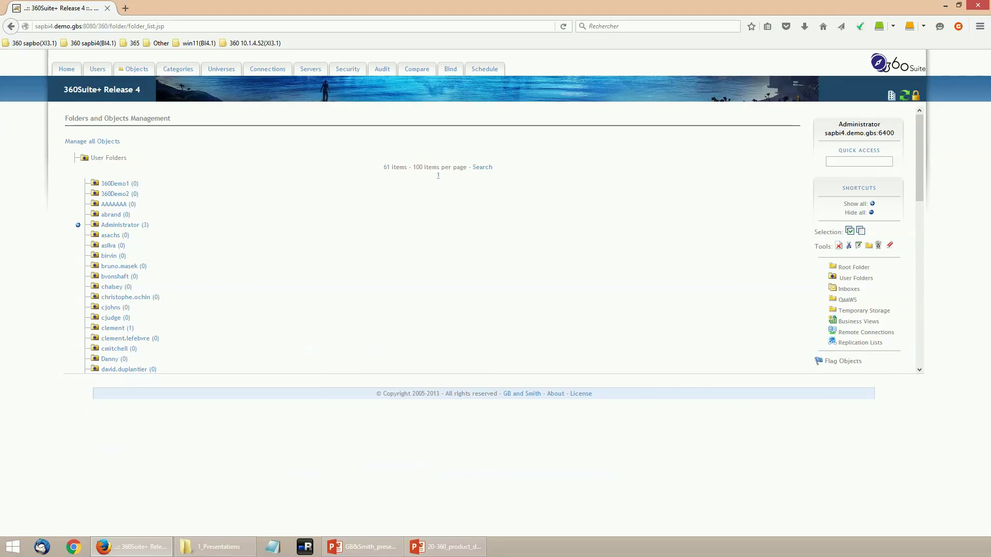
Go to the 360Cast Destination Lists and start adding a new destination list
{"action": "left_click", "coordinate": [483, 69]}
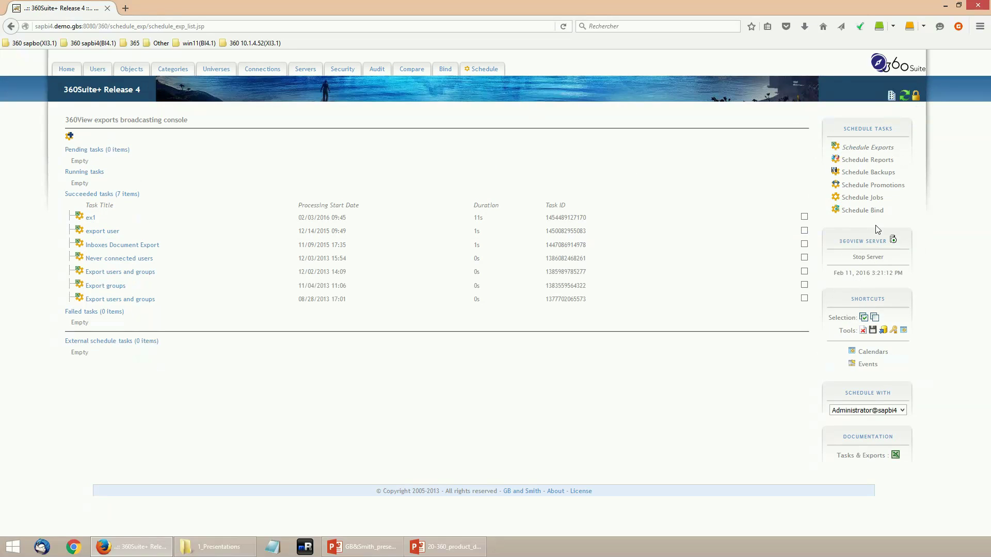
{"action": "left_click", "coordinate": [872, 160]}
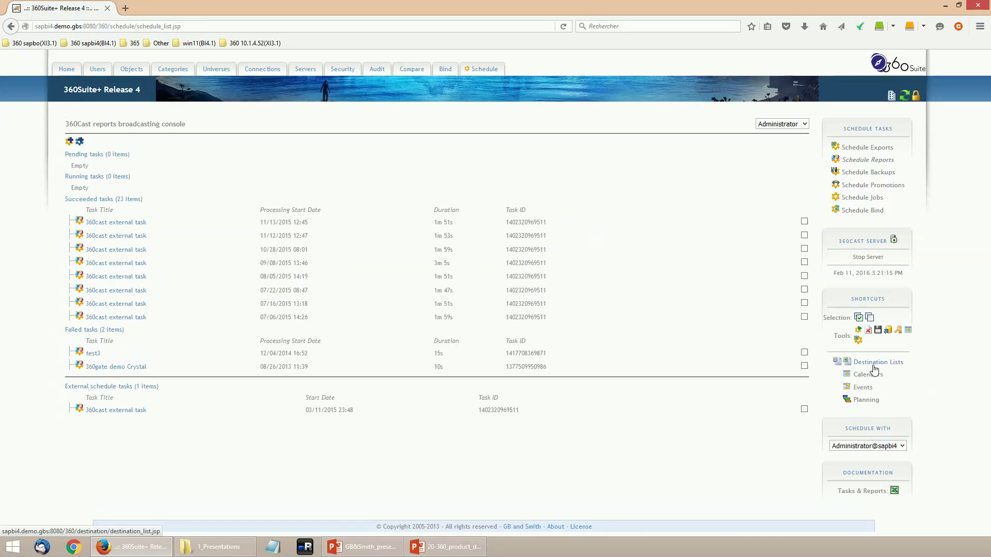
{"action": "left_click", "coordinate": [875, 362]}
{"action": "left_click", "coordinate": [70, 140]}
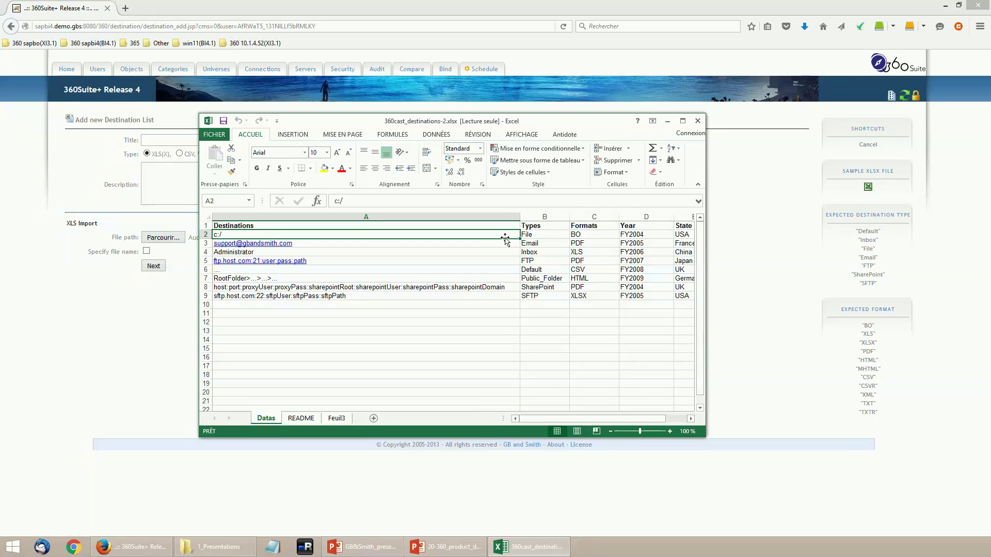
Cancel the new destination list and open the 360cast external task to view its documents
{"action": "left_click", "coordinate": [868, 145]}
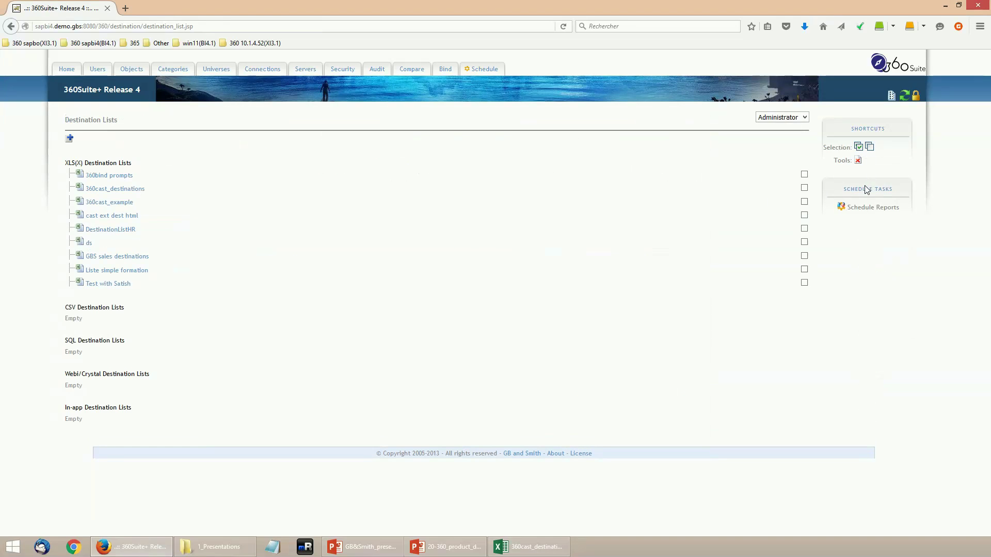
{"action": "left_click", "coordinate": [861, 207]}
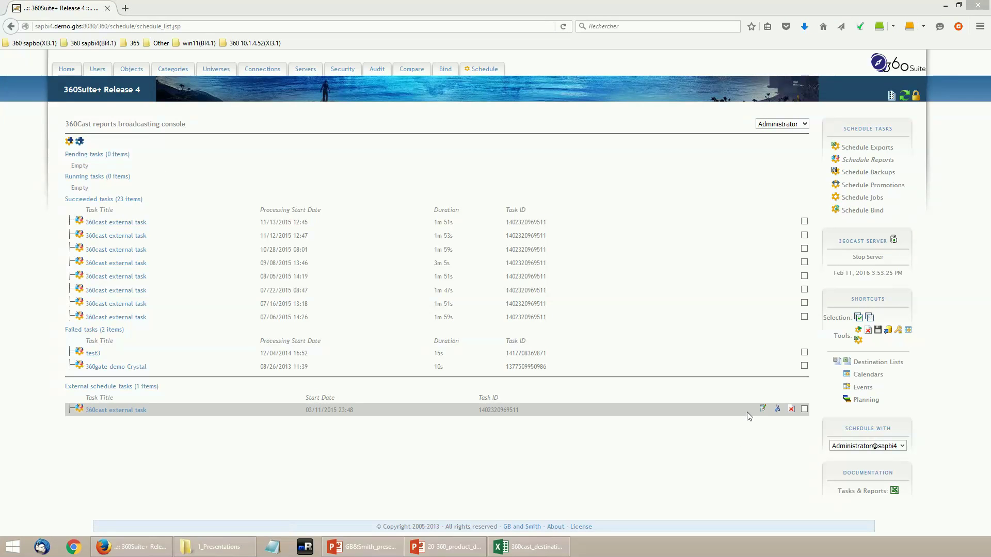
{"action": "left_click", "coordinate": [763, 408]}
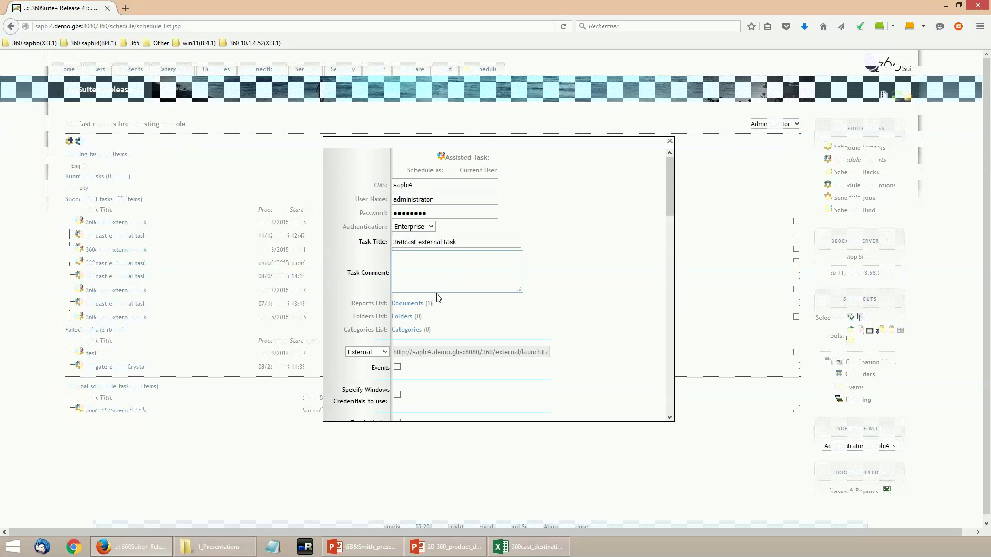
{"action": "left_click", "coordinate": [411, 305]}
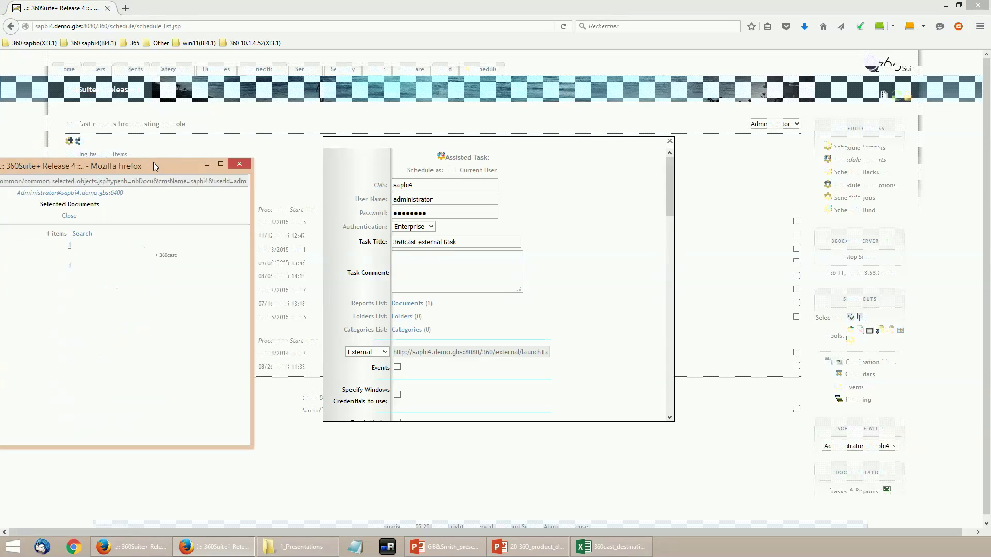
{"action": "left_click_drag", "start_coordinate": [153, 162], "coordinate": [537, 132]}
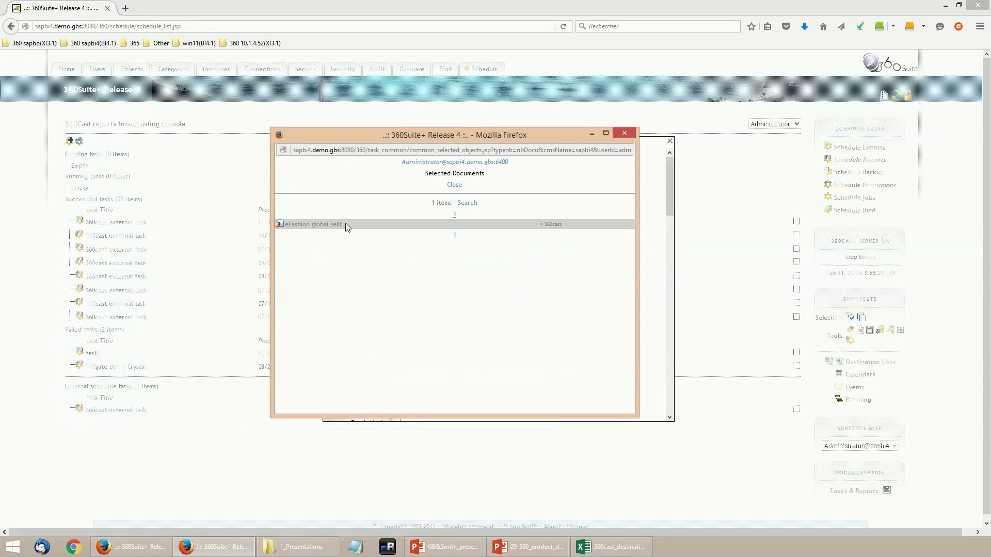
{"action": "left_click", "coordinate": [624, 134]}
Review the task settings: External trigger, Success notification 0, 360cast_example destination list
{"action": "scroll", "coordinate": [514, 279], "scroll_direction": "down", "scroll_amount": 4}
{"action": "left_click", "coordinate": [375, 234]}
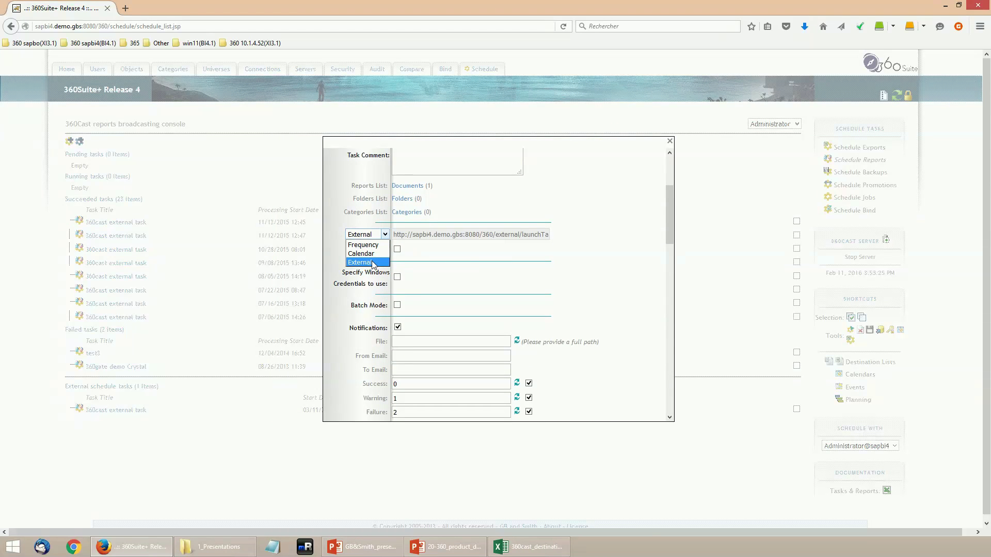
{"action": "left_click", "coordinate": [426, 240]}
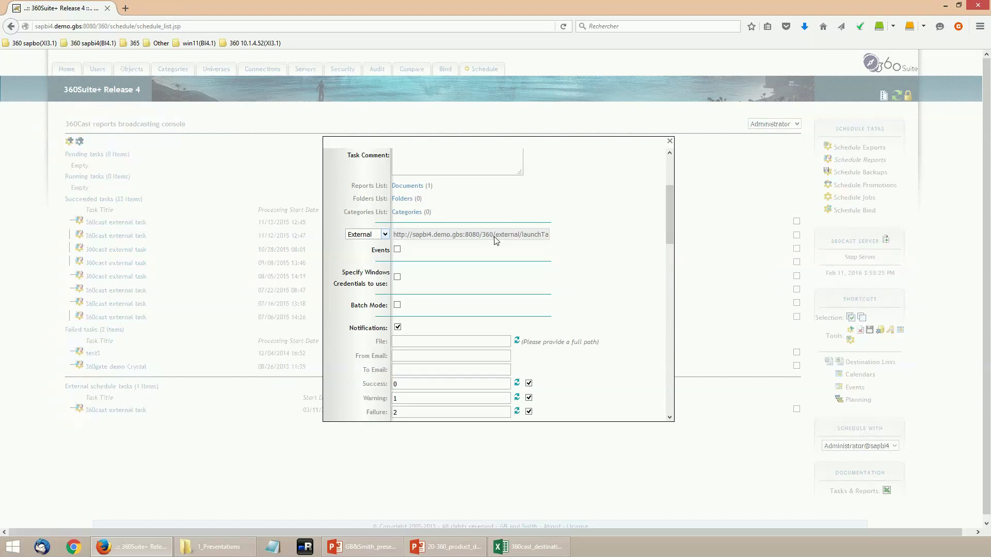
{"action": "scroll", "coordinate": [454, 310], "scroll_direction": "down", "scroll_amount": 2}
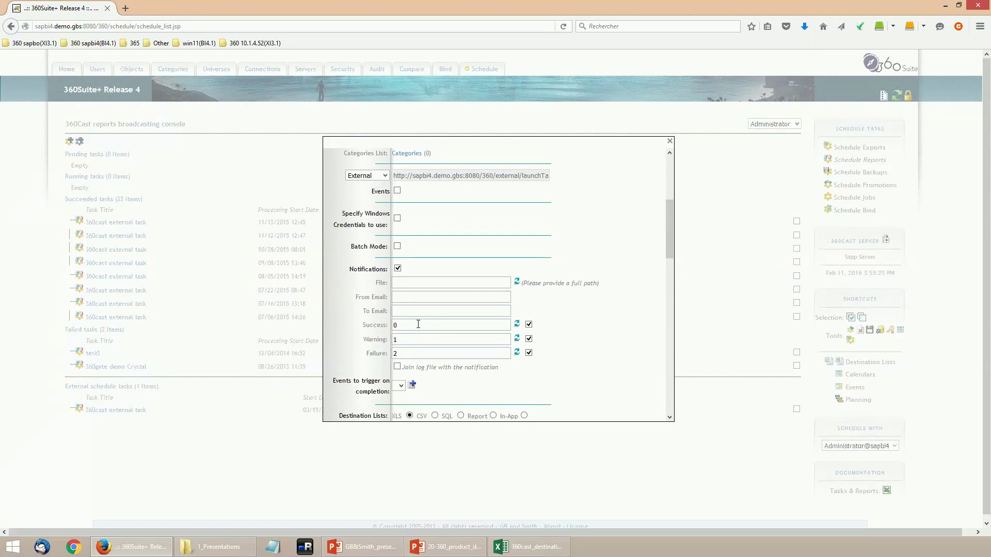
{"action": "double_click", "coordinate": [395, 324]}
{"action": "scroll", "coordinate": [445, 326], "scroll_direction": "down", "scroll_amount": 4}
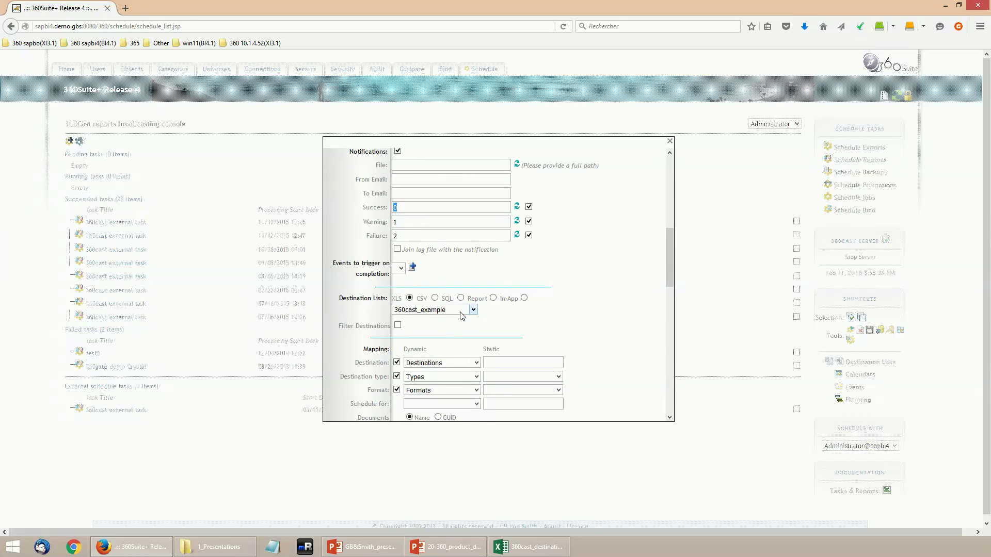
{"action": "left_click", "coordinate": [460, 312]}
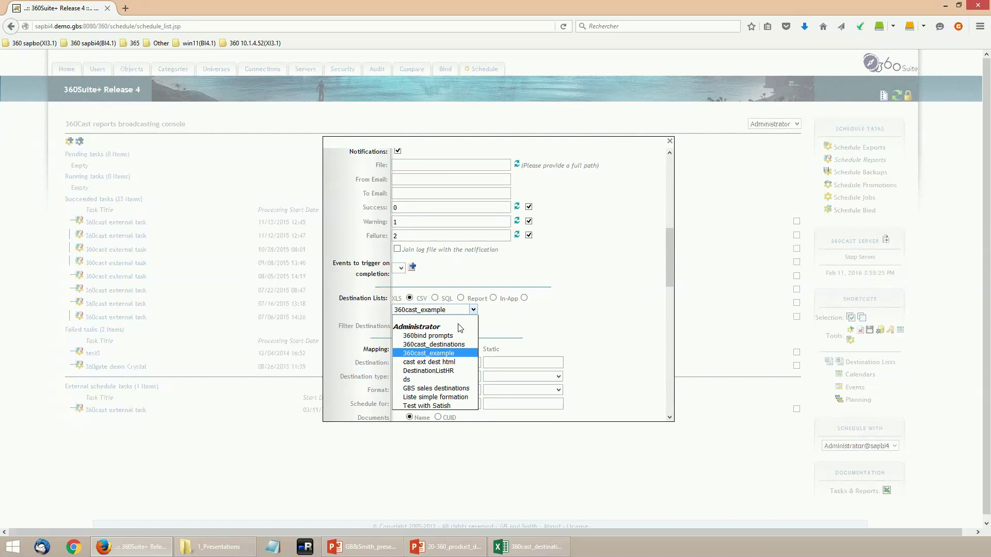
{"action": "left_click", "coordinate": [463, 351]}
{"action": "scroll", "coordinate": [463, 352], "scroll_direction": "down", "scroll_amount": 4}
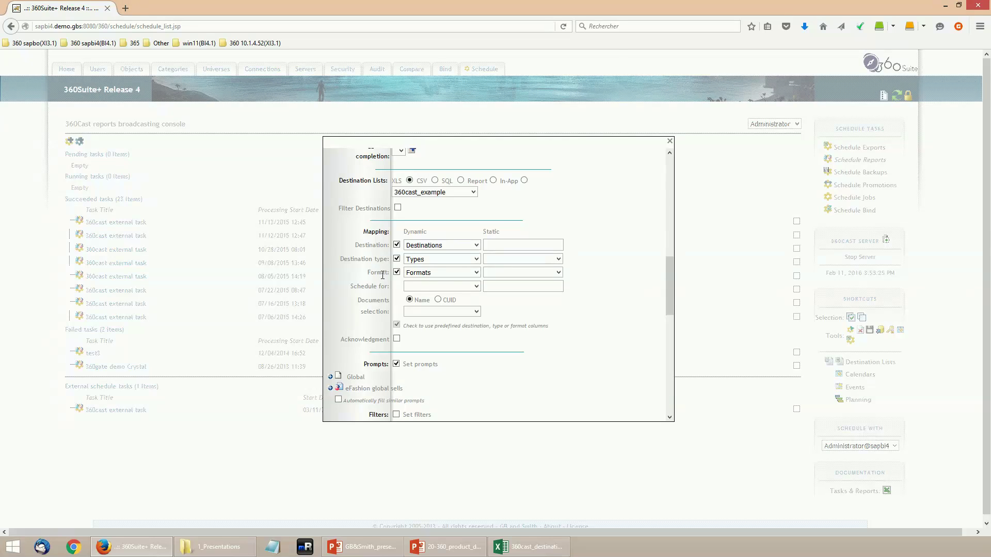
{"action": "scroll", "coordinate": [453, 272], "scroll_direction": "down", "scroll_amount": 4}
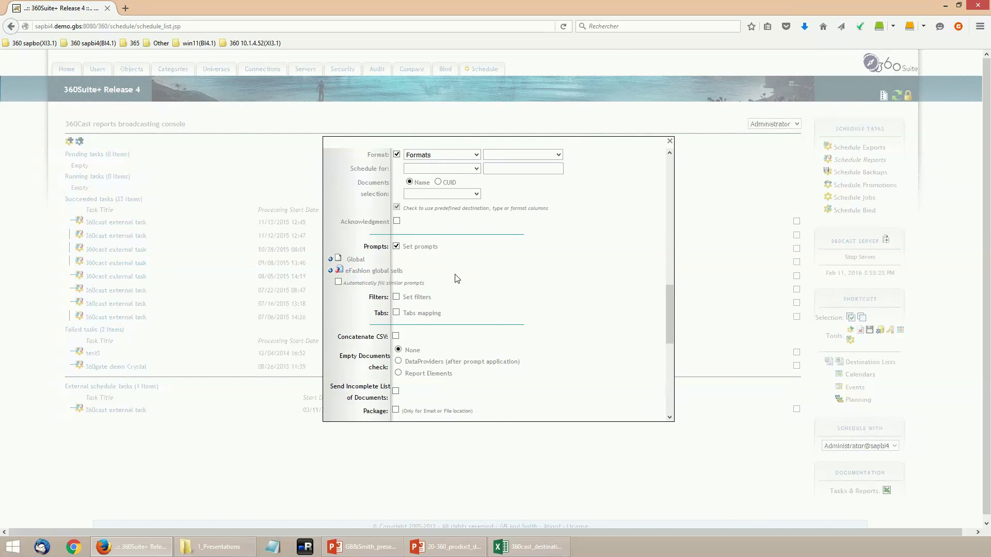
Turn off prompts, turn on filters, add an eFashion global sells filter row, then close unsaved
{"action": "left_click", "coordinate": [331, 271]}
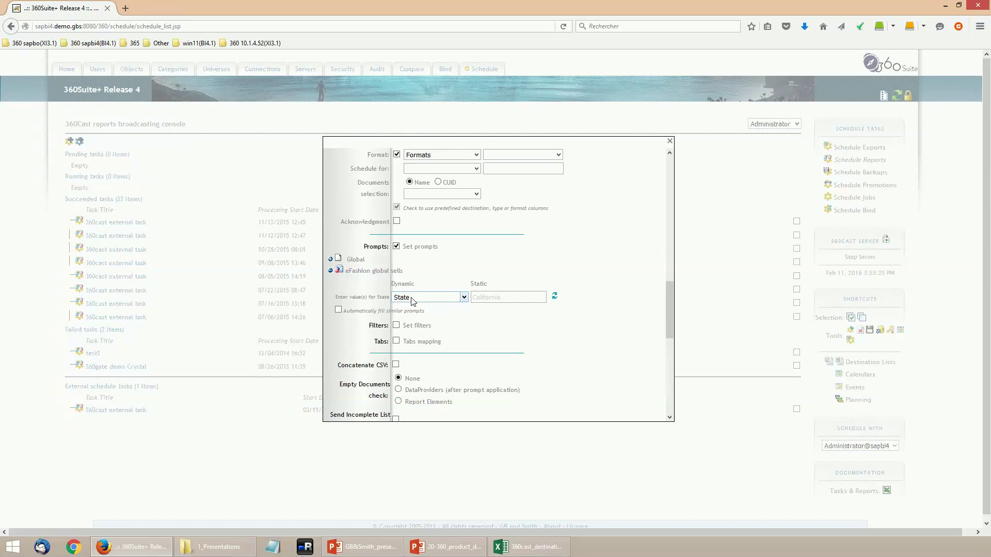
{"action": "left_click", "coordinate": [396, 247]}
{"action": "left_click", "coordinate": [396, 262]}
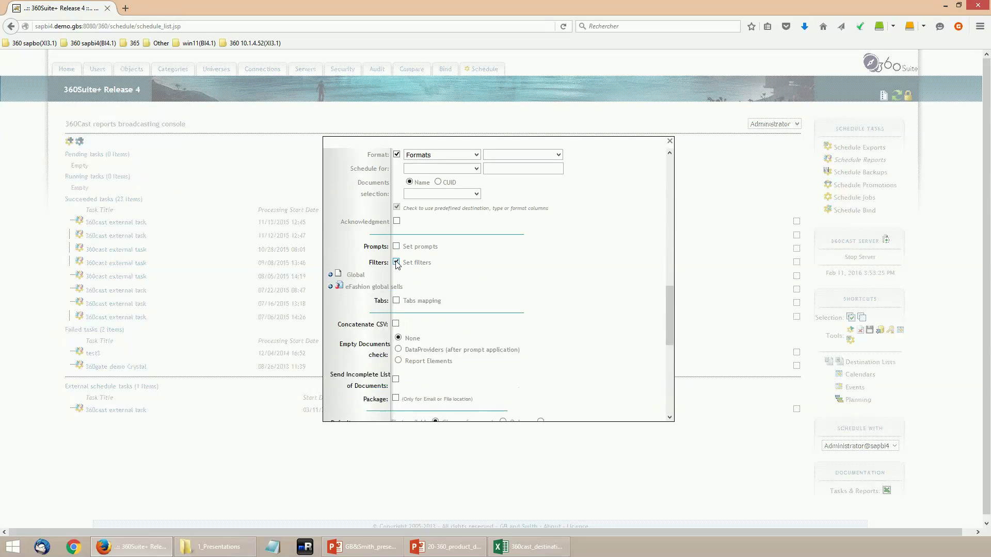
{"action": "left_click", "coordinate": [330, 286]}
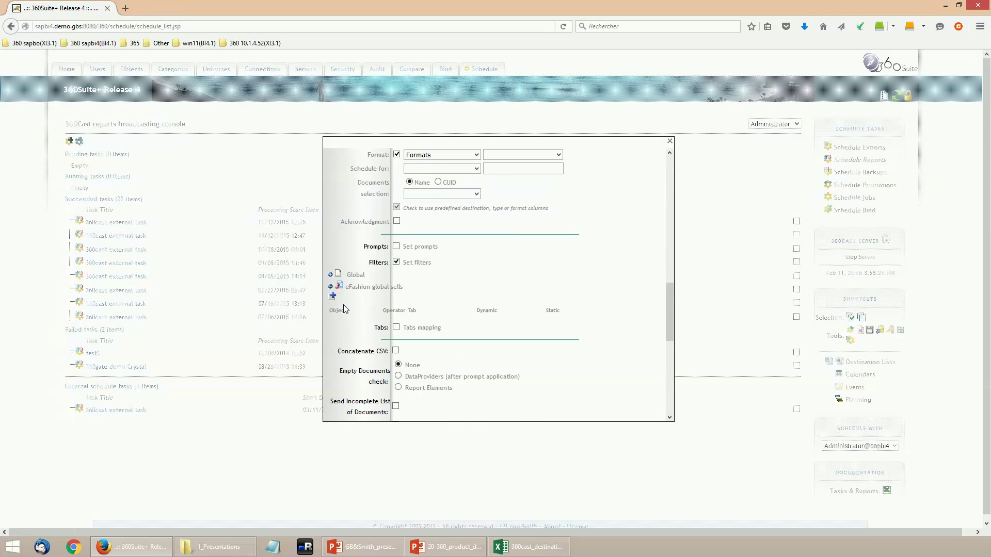
{"action": "left_click", "coordinate": [335, 298]}
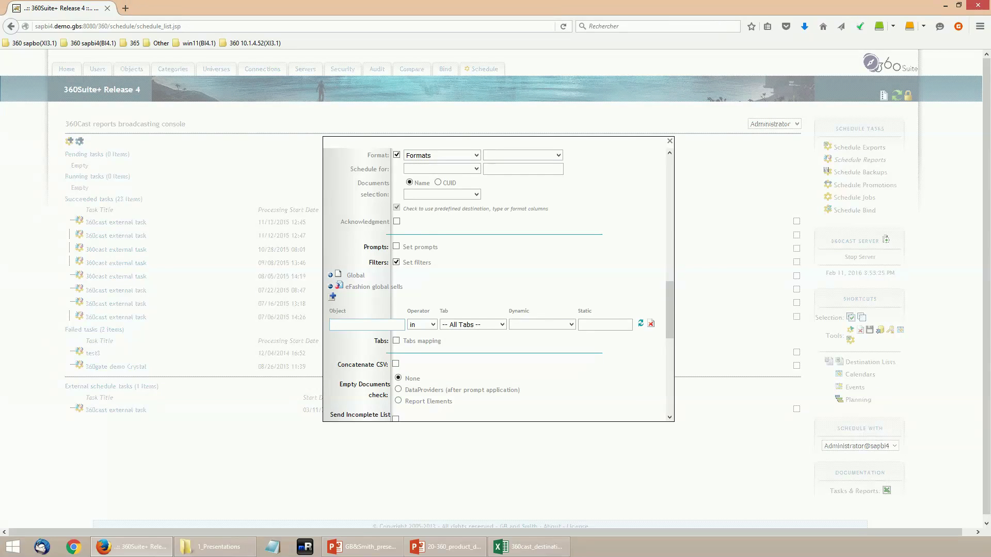
{"action": "scroll", "coordinate": [458, 344], "scroll_direction": "down", "scroll_amount": 2}
{"action": "scroll", "coordinate": [459, 345], "scroll_direction": "down", "scroll_amount": 4}
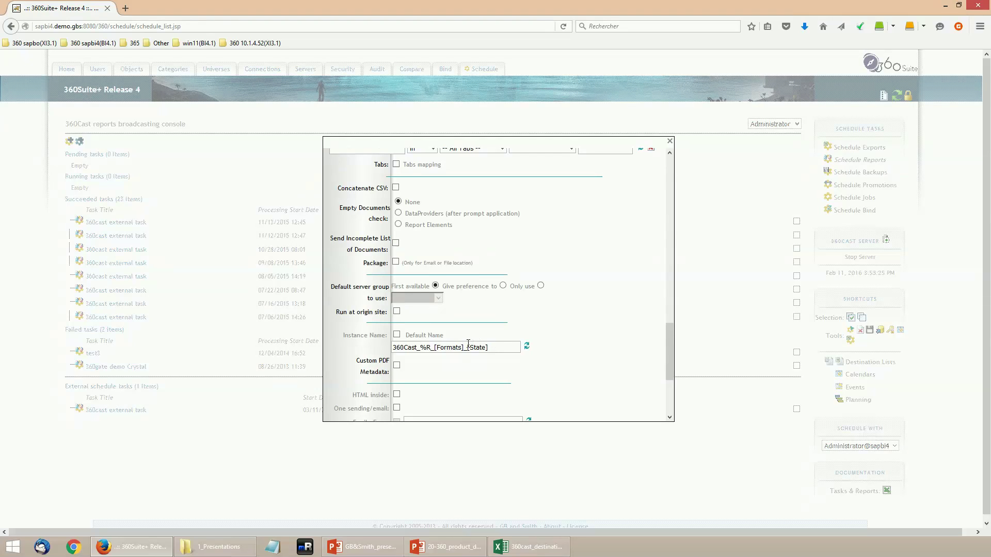
{"action": "scroll", "coordinate": [467, 343], "scroll_direction": "down", "scroll_amount": 5}
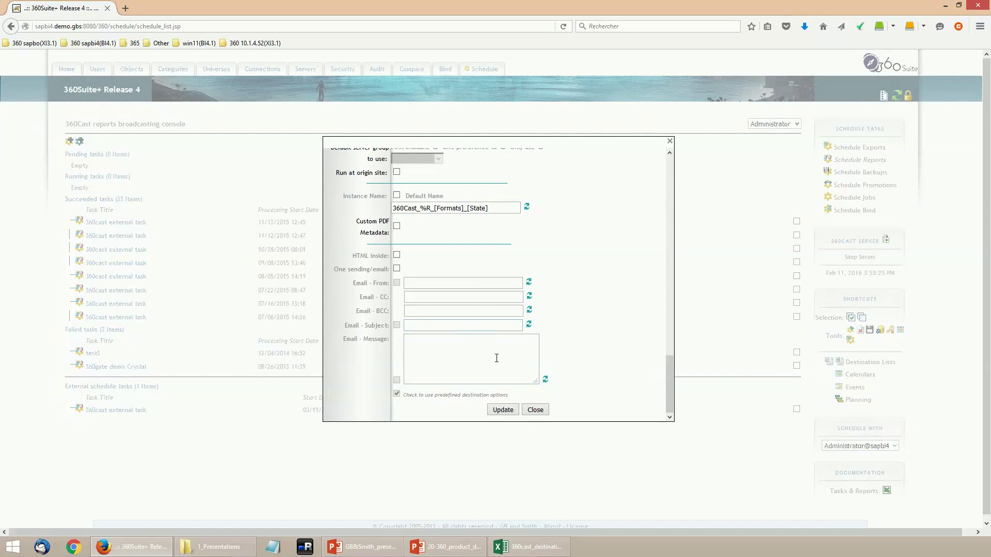
{"action": "left_click", "coordinate": [535, 410]}
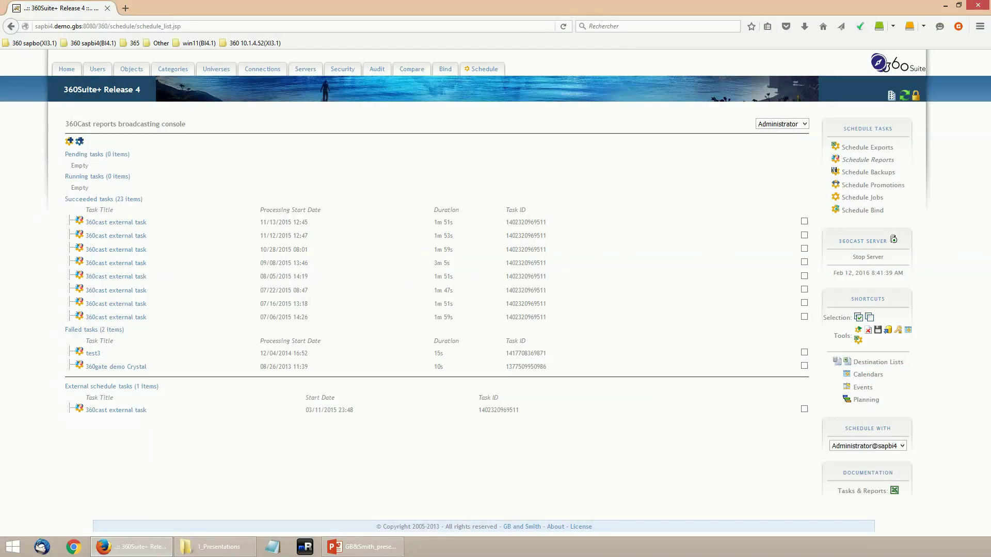
In 360Bind, inspect the Marketing exports task's 05 Overloads summary prompt value 83, then close it
{"action": "left_click", "coordinate": [861, 211]}
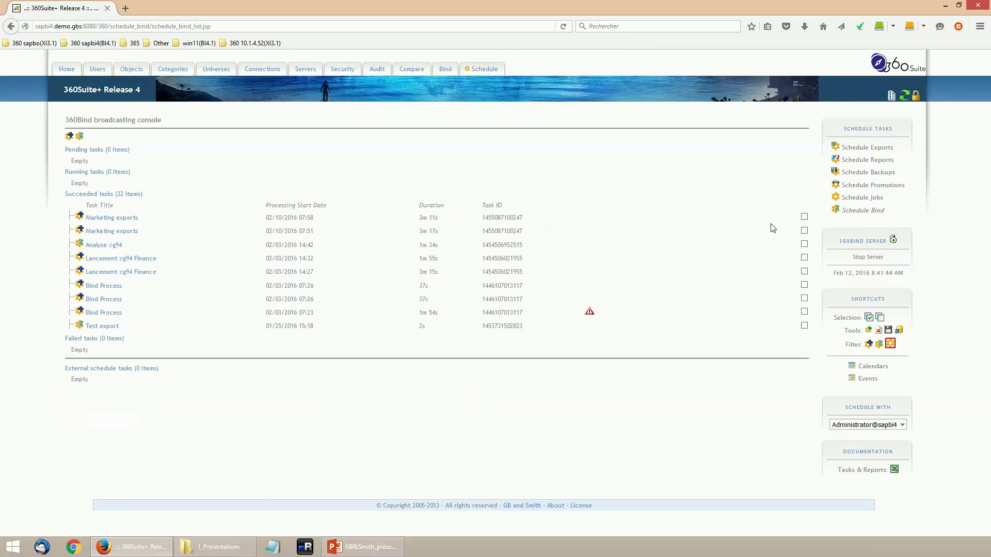
{"action": "left_click", "coordinate": [764, 218]}
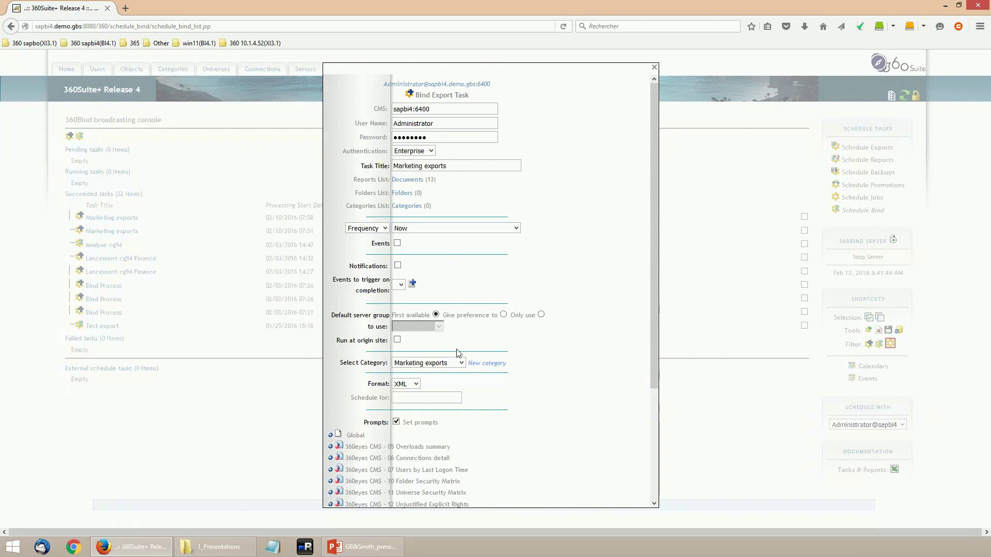
{"action": "scroll", "coordinate": [466, 377], "scroll_direction": "down", "scroll_amount": 3}
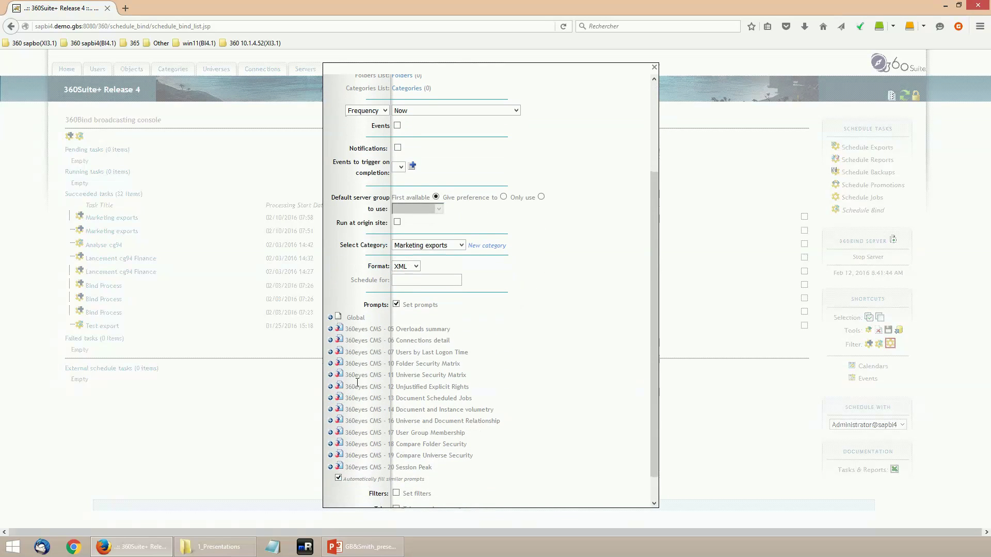
{"action": "left_click", "coordinate": [330, 329]}
{"action": "left_click", "coordinate": [411, 355]}
{"action": "left_click_drag", "start_coordinate": [410, 355], "coordinate": [392, 355]}
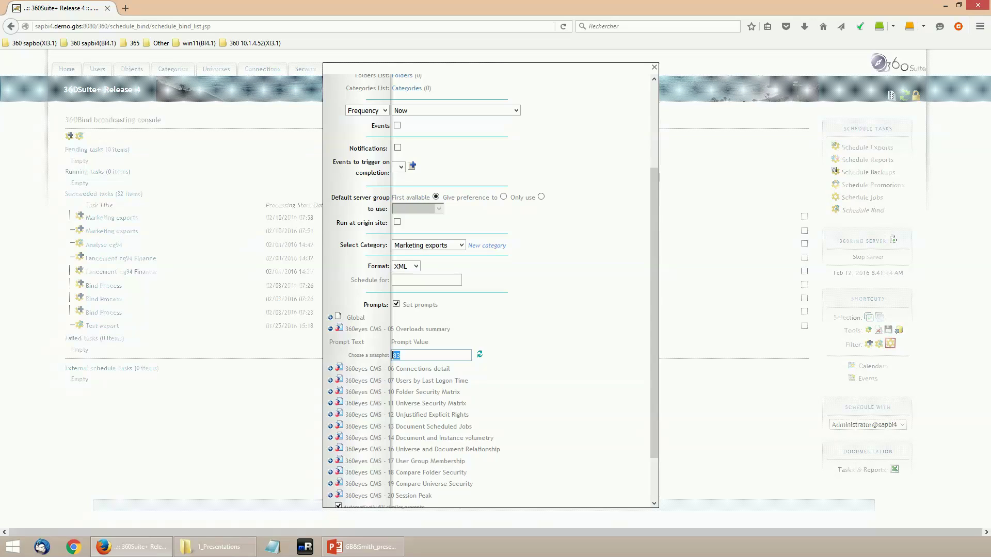
{"action": "left_click", "coordinate": [653, 67]}
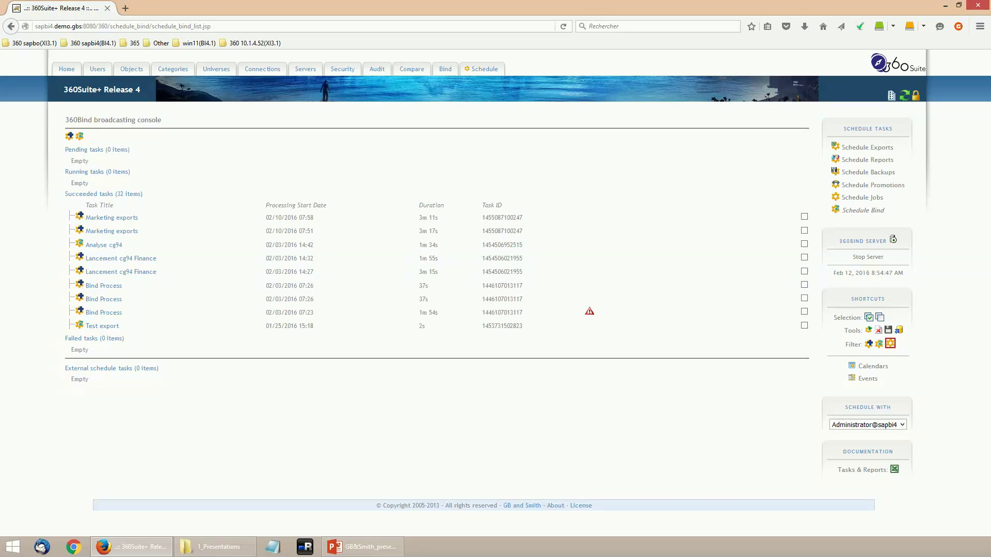
Run a new analysis comparing the last two Marketing exports, with style and low-precision image comparison
{"action": "left_click", "coordinate": [445, 69]}
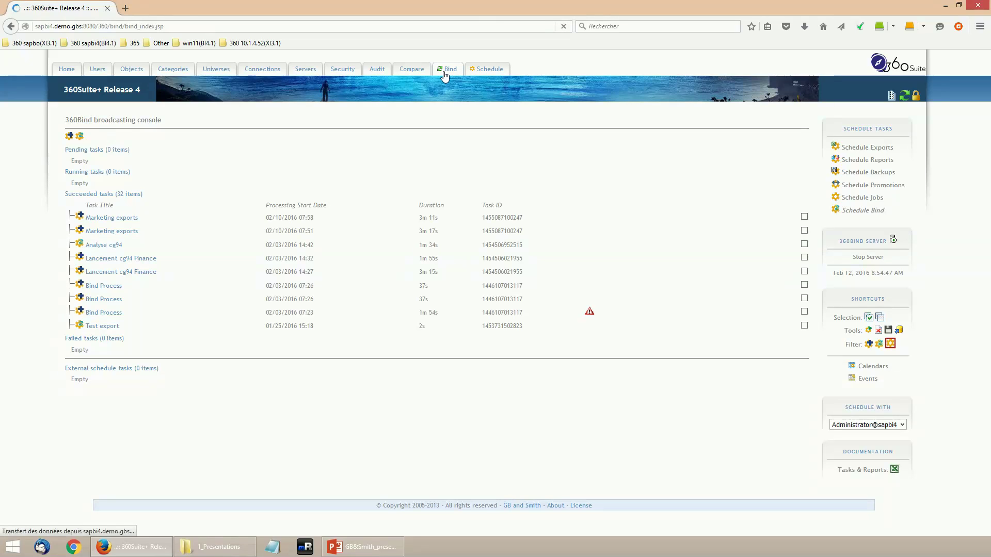
{"action": "left_click", "coordinate": [80, 115]}
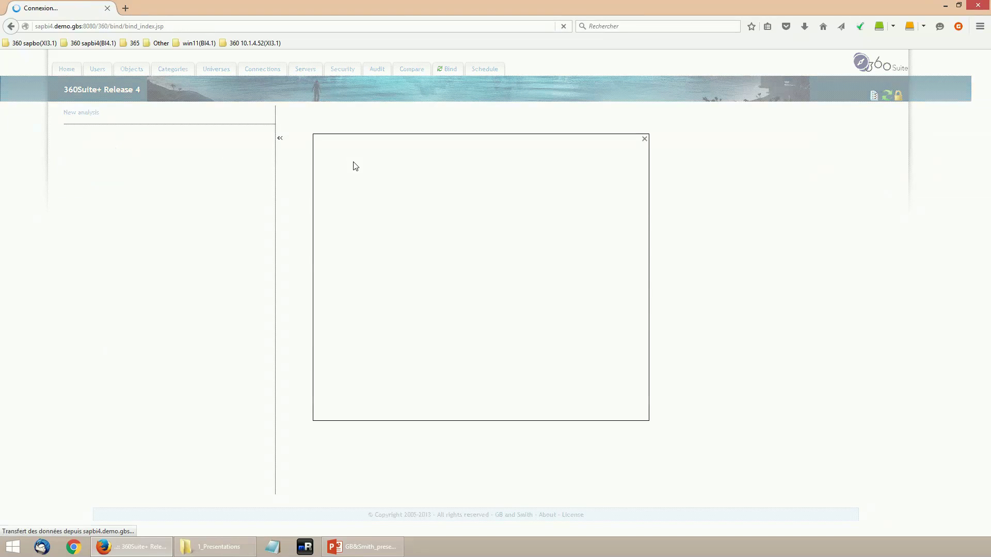
{"action": "left_click", "coordinate": [475, 183]}
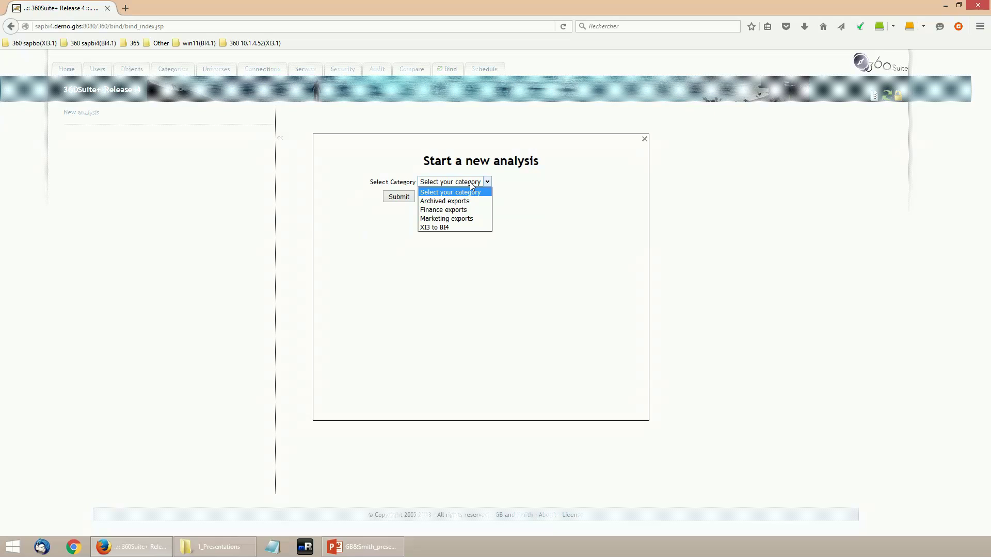
{"action": "left_click", "coordinate": [457, 219]}
{"action": "left_click", "coordinate": [454, 241]}
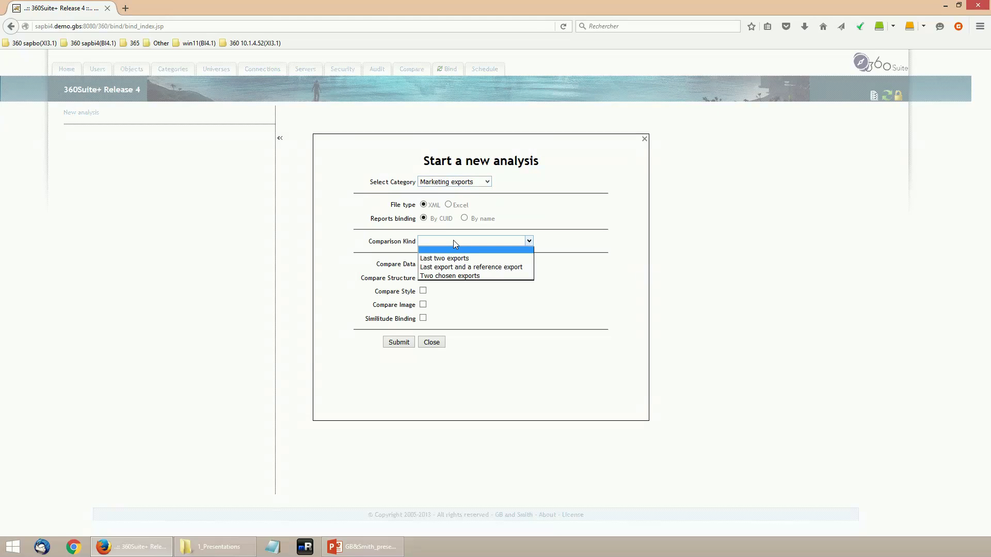
{"action": "left_click", "coordinate": [450, 253]}
{"action": "left_click", "coordinate": [423, 318]}
{"action": "left_click", "coordinate": [423, 332]}
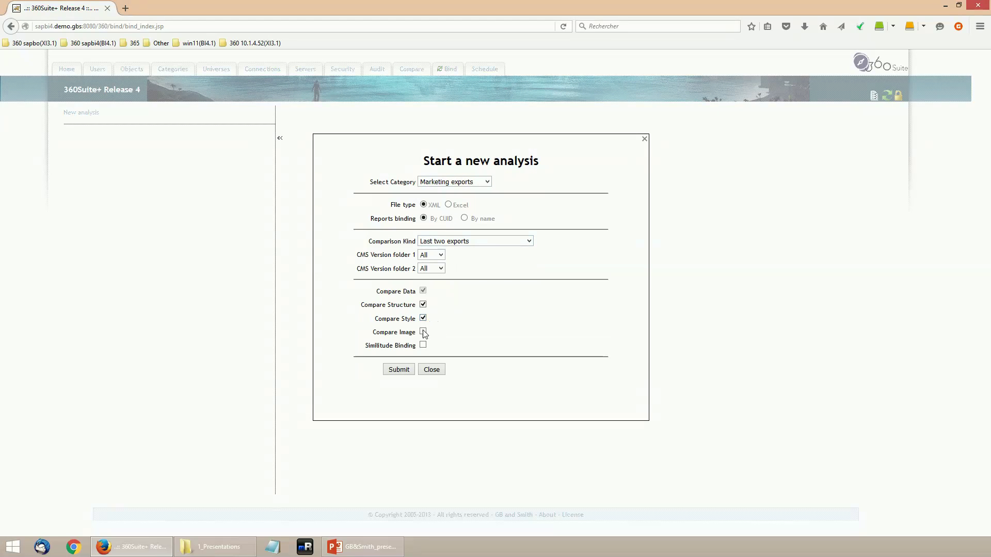
{"action": "left_click", "coordinate": [427, 352]}
{"action": "left_click", "coordinate": [430, 370]}
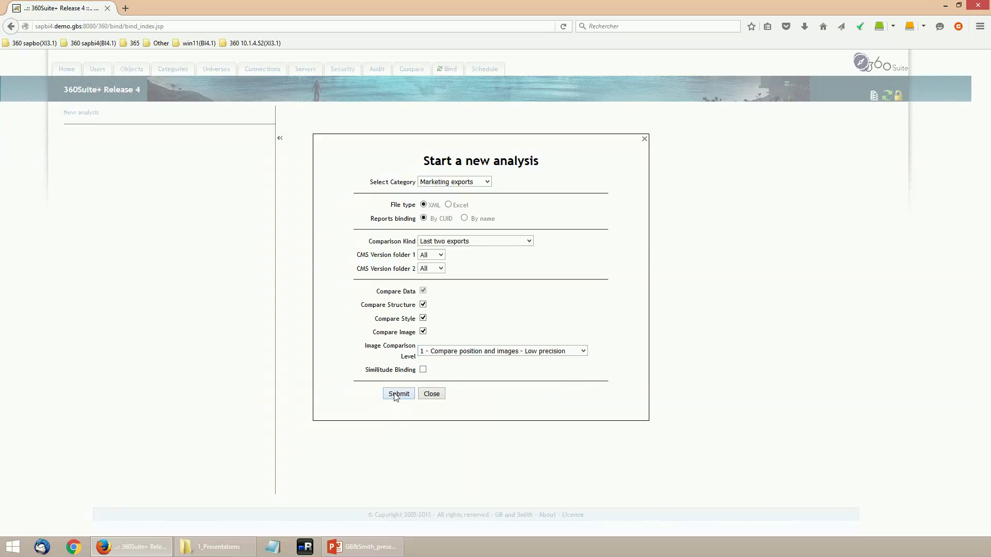
{"action": "left_click", "coordinate": [397, 394]}
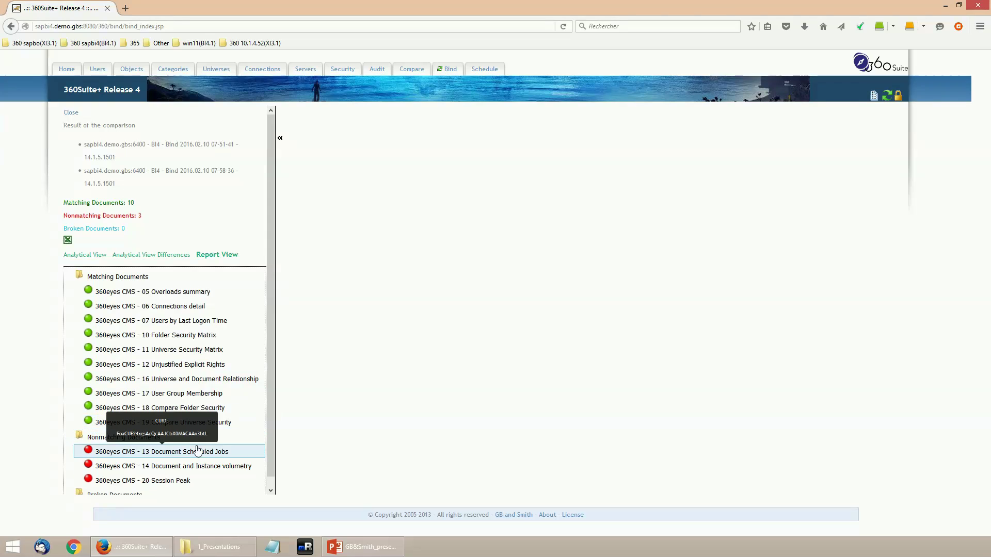
Show the 20 Session Peak comparison and widen the comparison reports to fill the page
{"action": "left_click", "coordinate": [182, 481]}
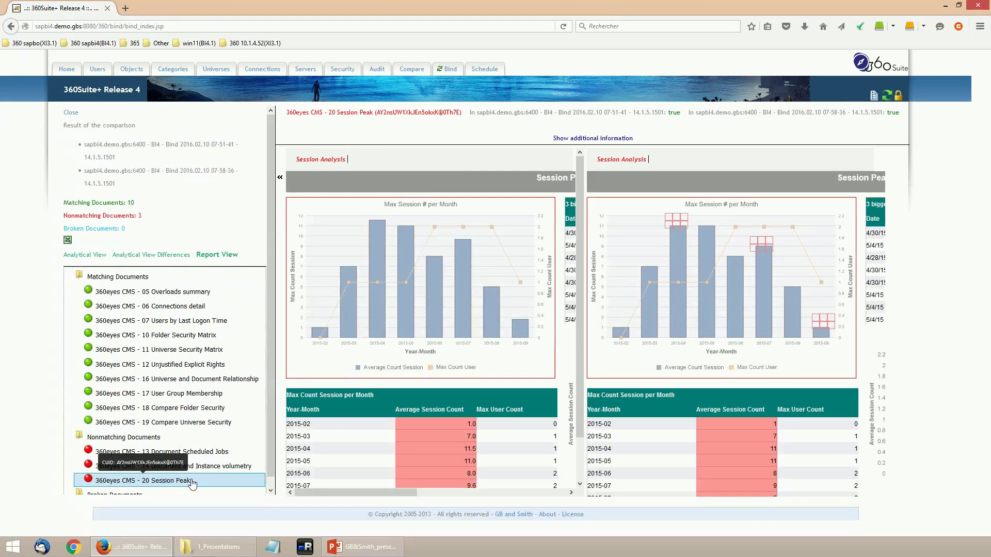
{"action": "left_click", "coordinate": [279, 177]}
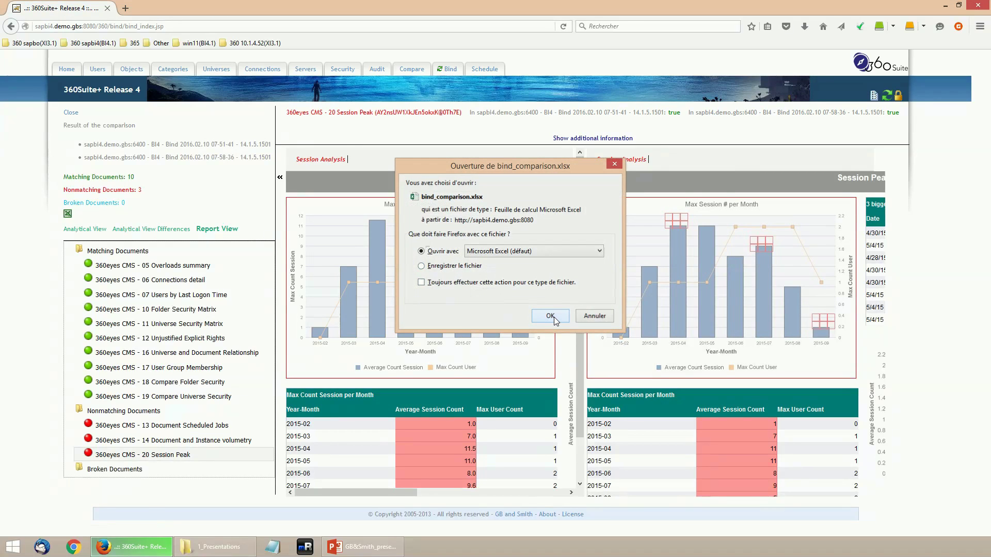
Open bind_comparison.xlsx in Excel and review its Differences Detail sheet
{"action": "left_click", "coordinate": [552, 316]}
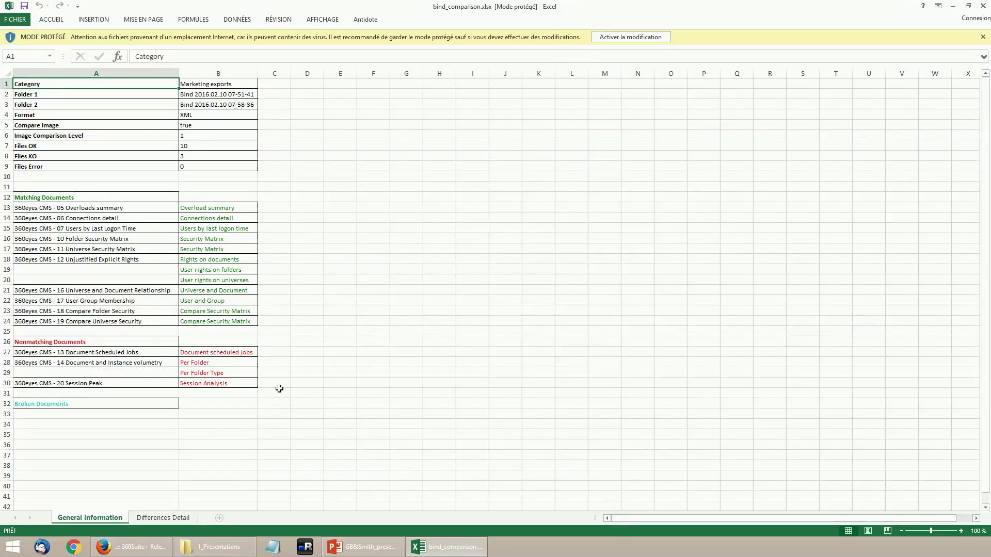
{"action": "left_click", "coordinate": [163, 517]}
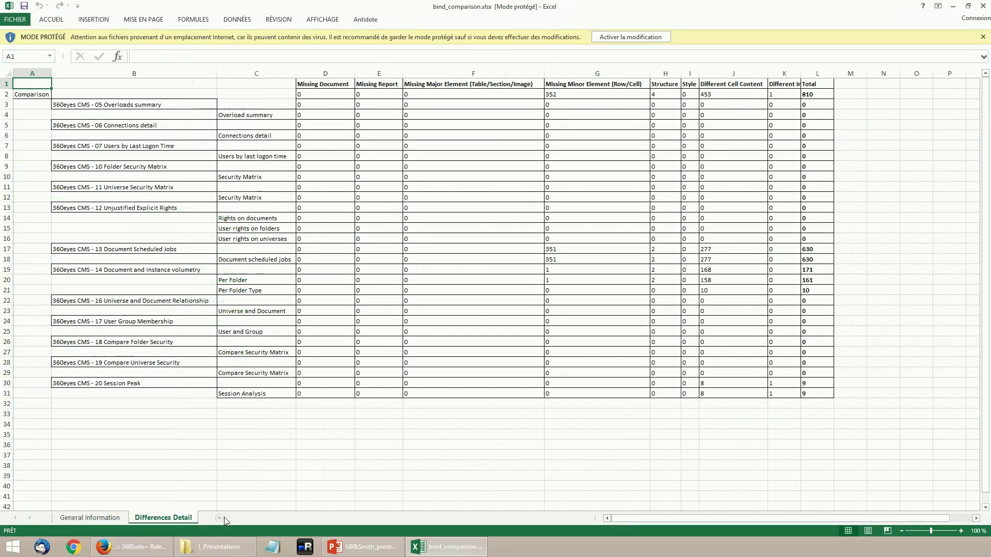
{"action": "left_click", "coordinate": [148, 552]}
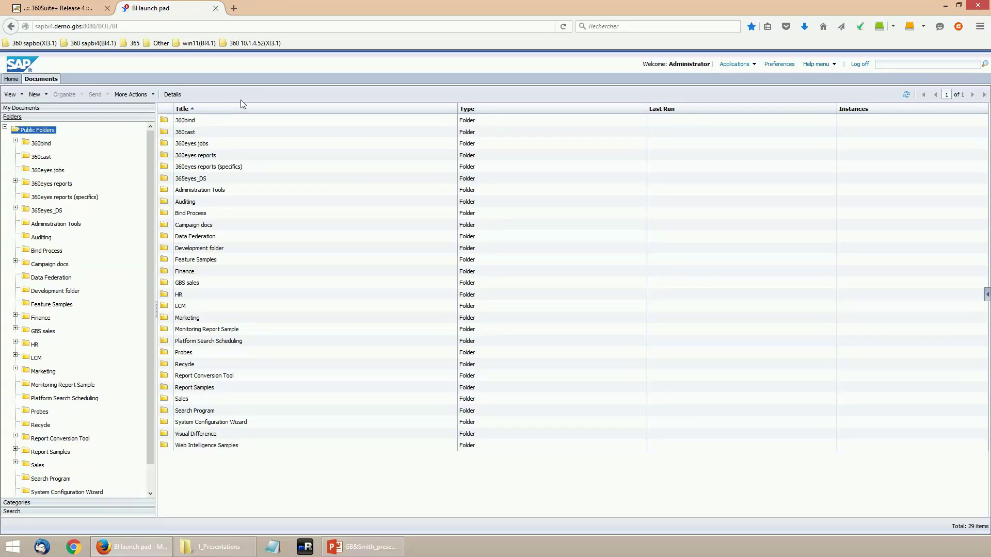
Browse the 360eyes jobs and 360eyes reports folders, then bring up the Last documents use report
{"action": "left_click", "coordinate": [209, 145]}
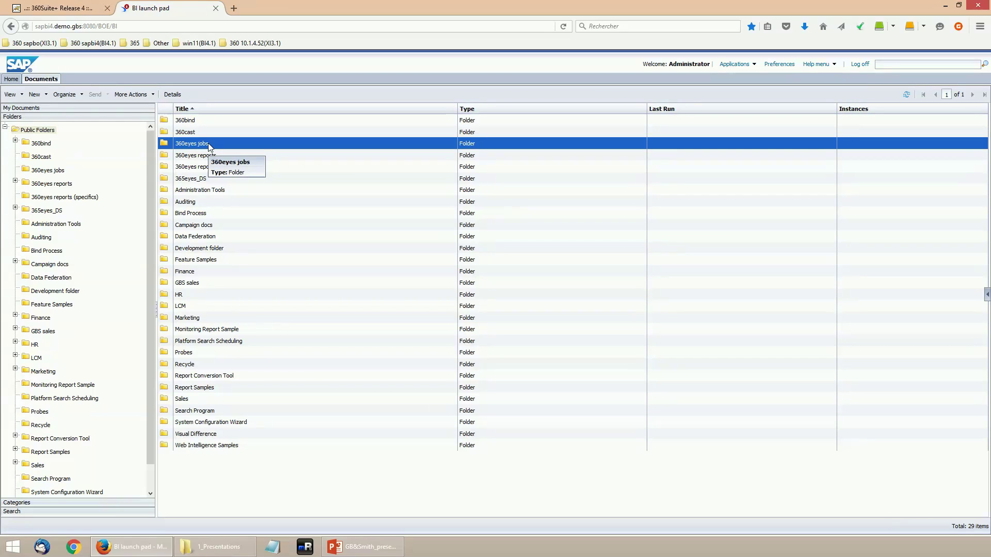
{"action": "left_click", "coordinate": [201, 156]}
{"action": "double_click", "coordinate": [206, 145]}
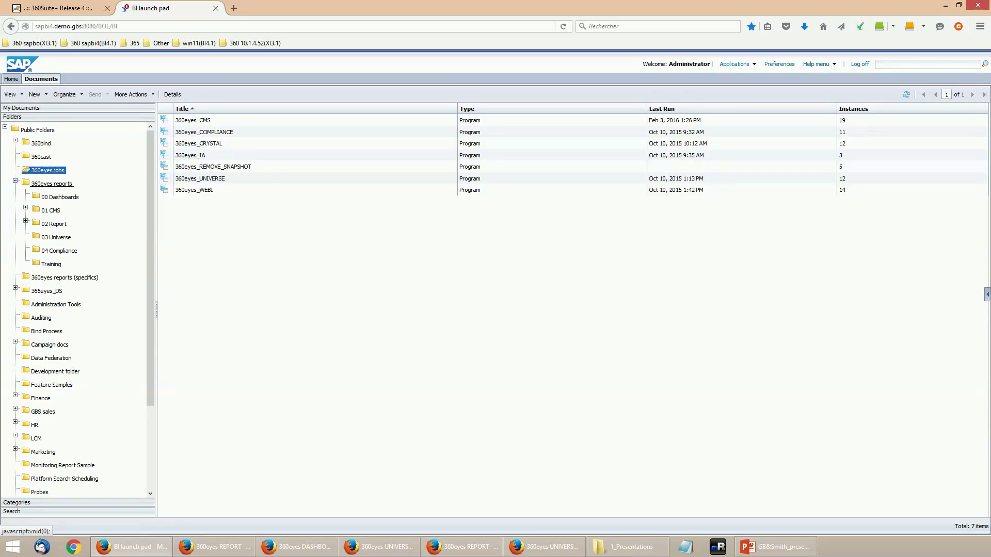
{"action": "left_click", "coordinate": [52, 184]}
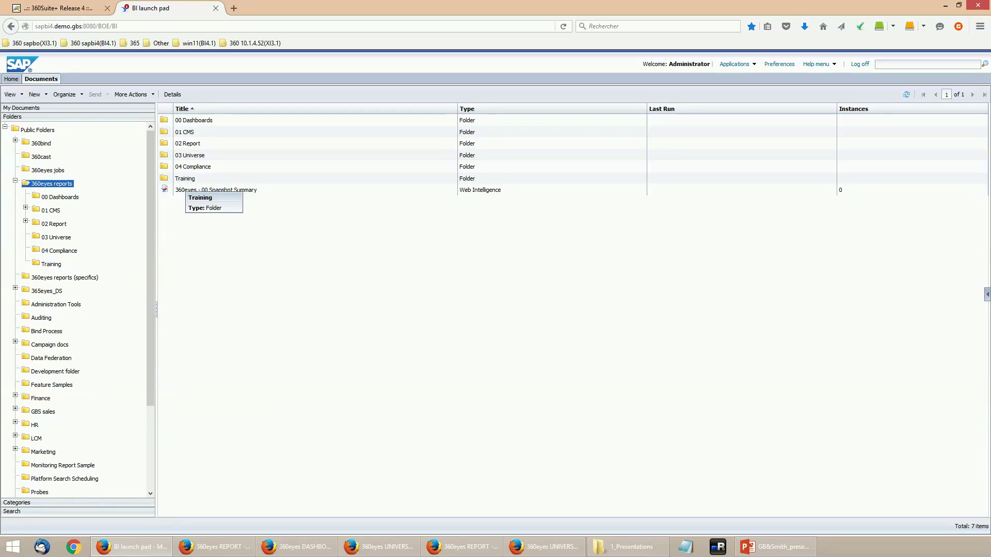
{"action": "left_click", "coordinate": [227, 548]}
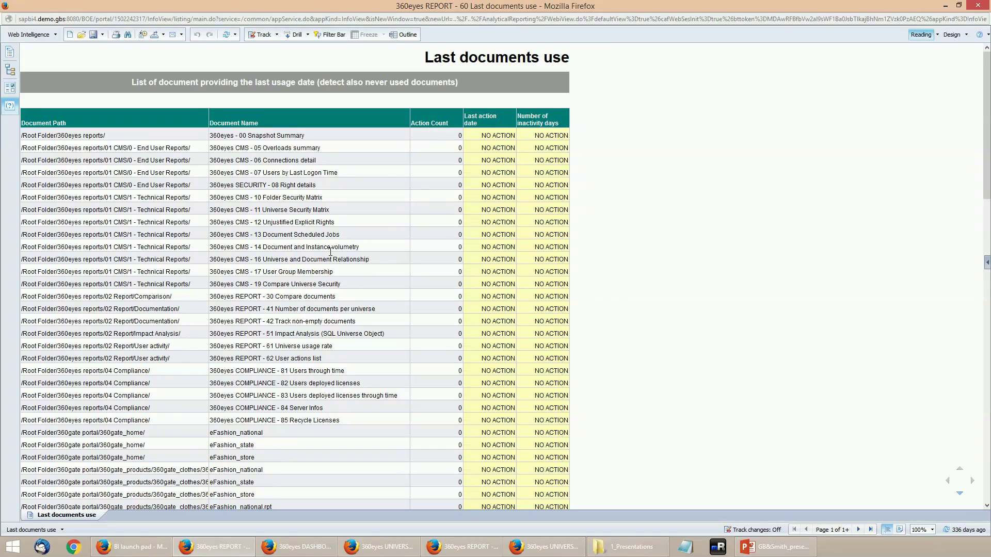
Review the Universe dashboard, then the Unused universe objects report, highlighting Snapshot Id
{"action": "left_click", "coordinate": [309, 547]}
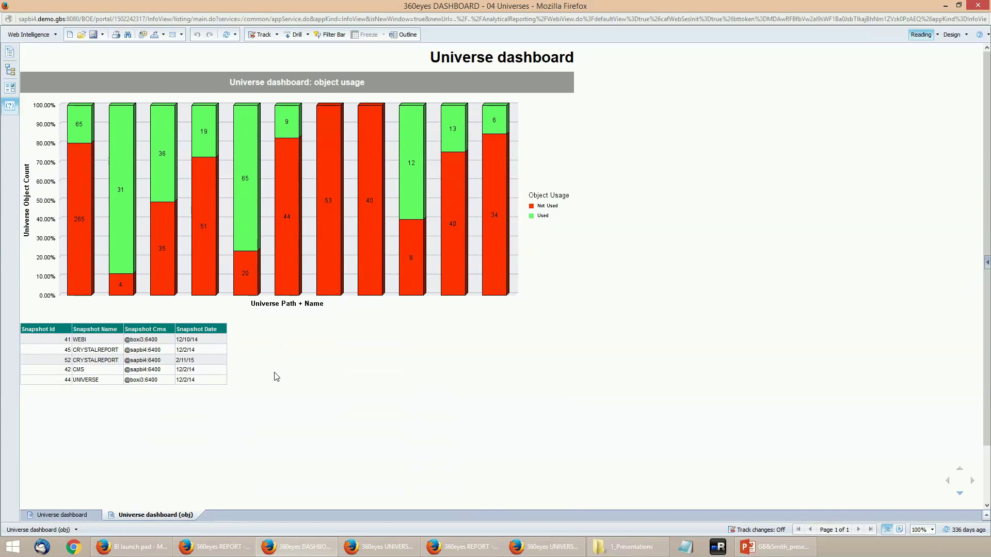
{"action": "mouse_move", "coordinate": [77, 146]}
{"action": "left_click", "coordinate": [376, 545]}
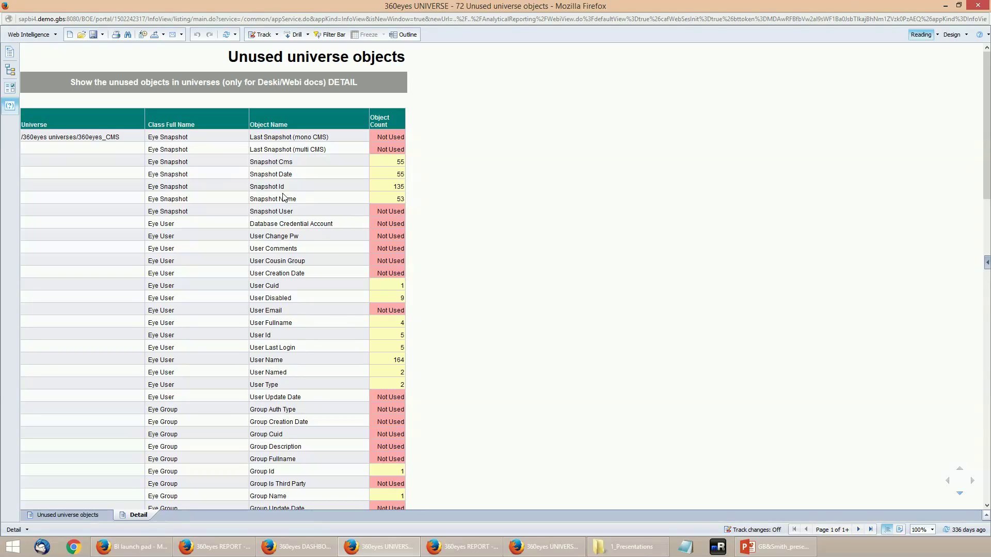
{"action": "left_click_drag", "start_coordinate": [284, 187], "coordinate": [252, 191]}
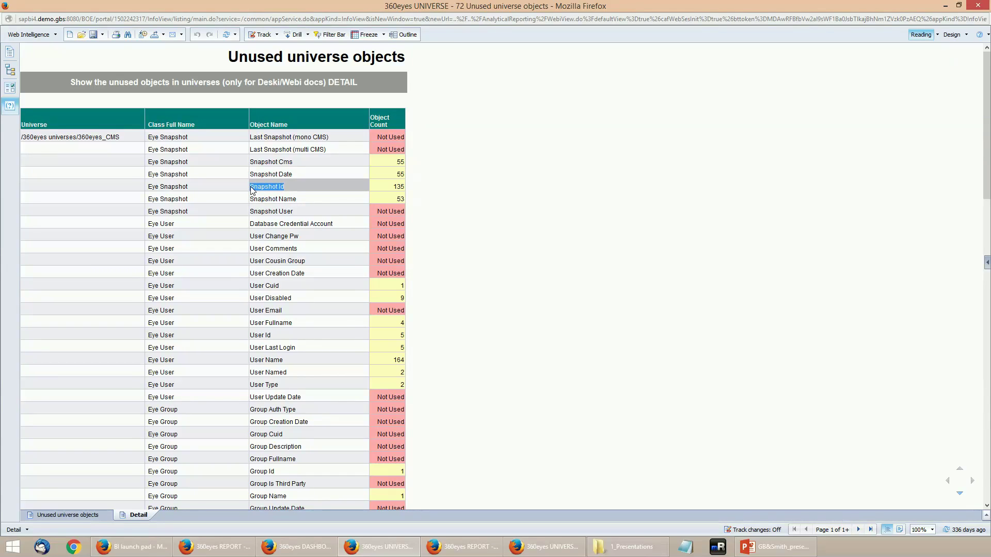
Check the Document Impact Analysis for Snapshot Id, then move to the Report Documentation window
{"action": "left_click", "coordinate": [461, 546]}
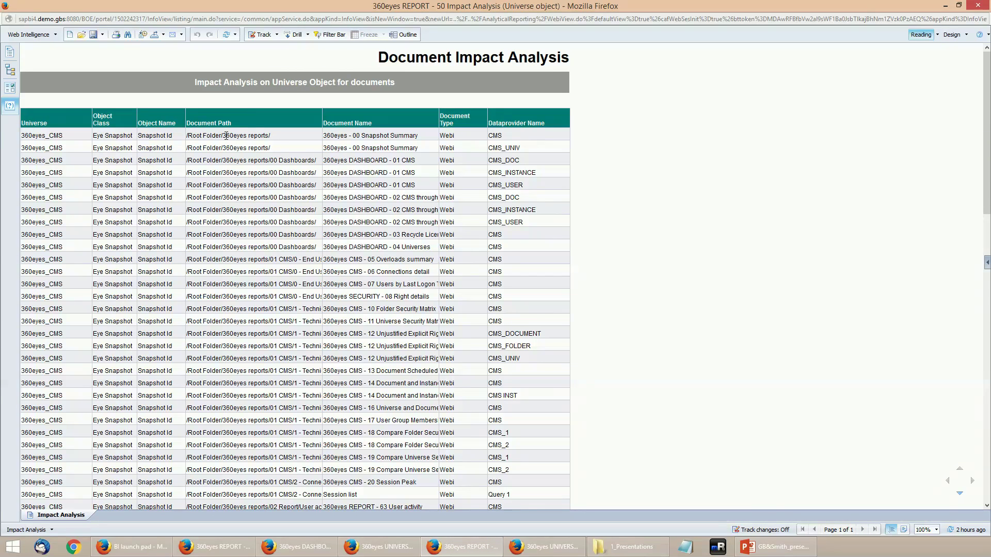
{"action": "left_click_drag", "start_coordinate": [175, 136], "coordinate": [141, 138]}
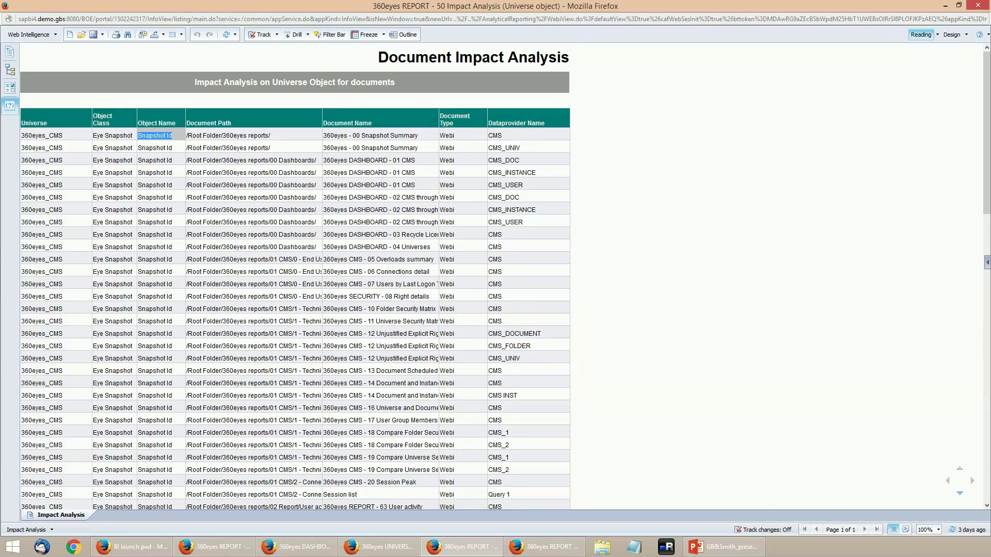
{"action": "key", "text": "alt+Tab"}
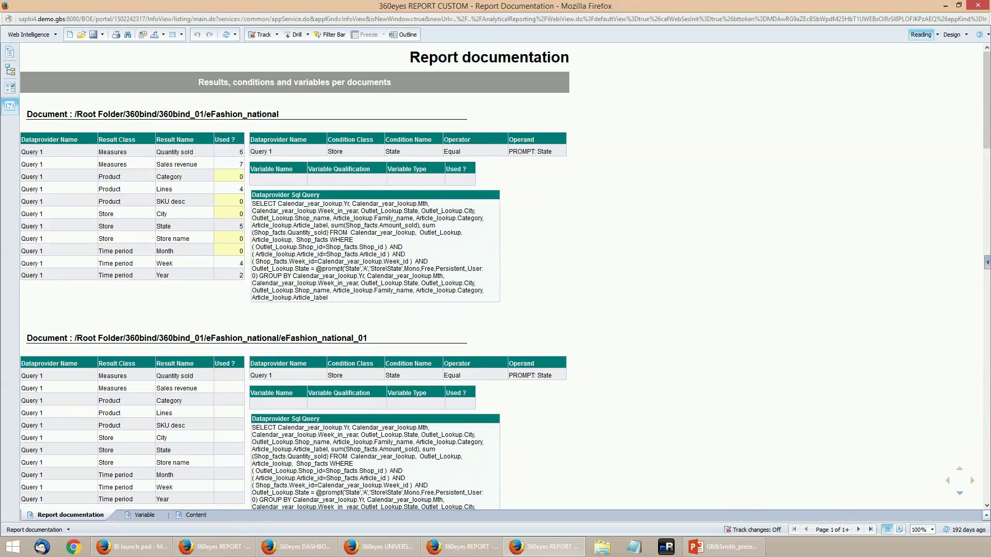
View the Variable report, then the Content report, highlighting the =[Quantity sold] formula
{"action": "left_click", "coordinate": [140, 515]}
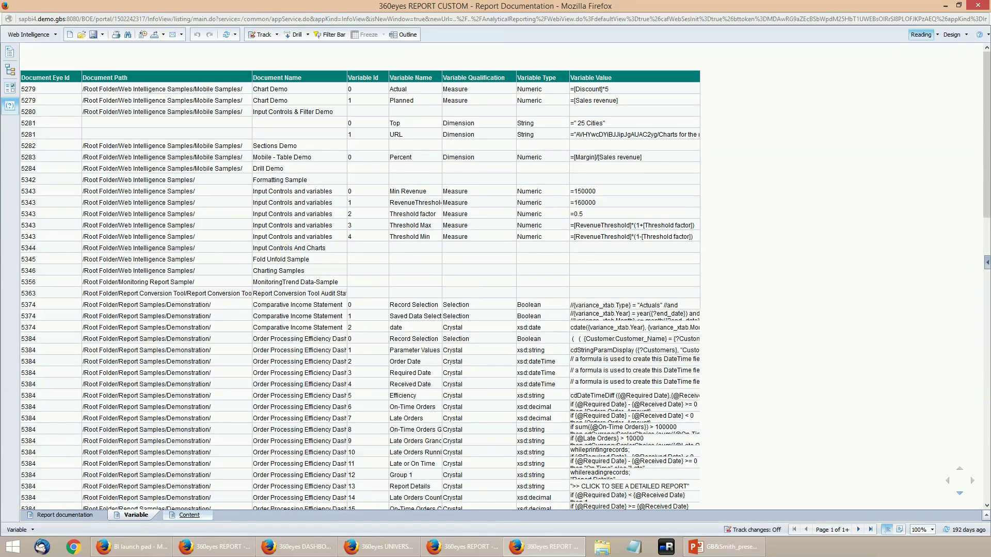
{"action": "left_click", "coordinate": [189, 515]}
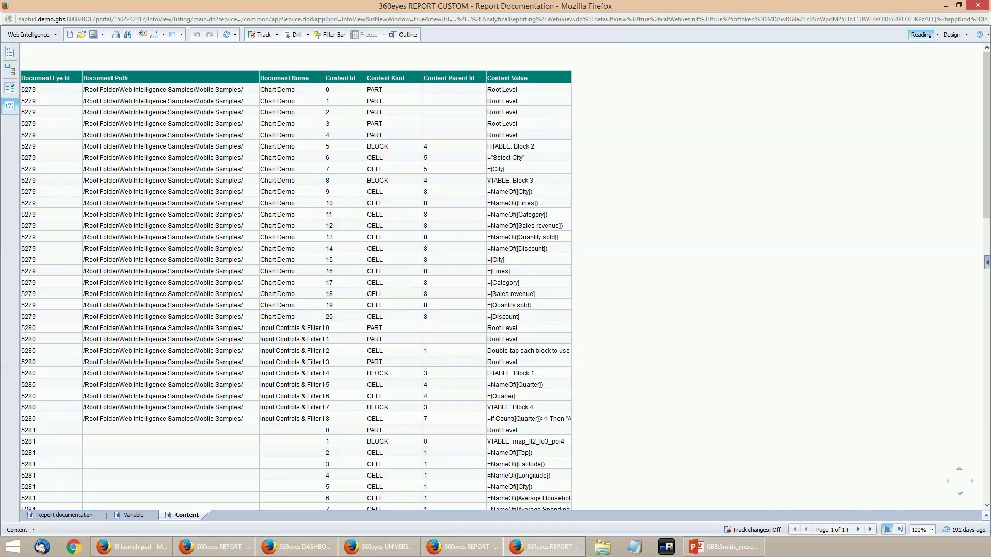
{"action": "left_click", "coordinate": [516, 305]}
{"action": "left_click_drag", "start_coordinate": [531, 305], "coordinate": [487, 305]}
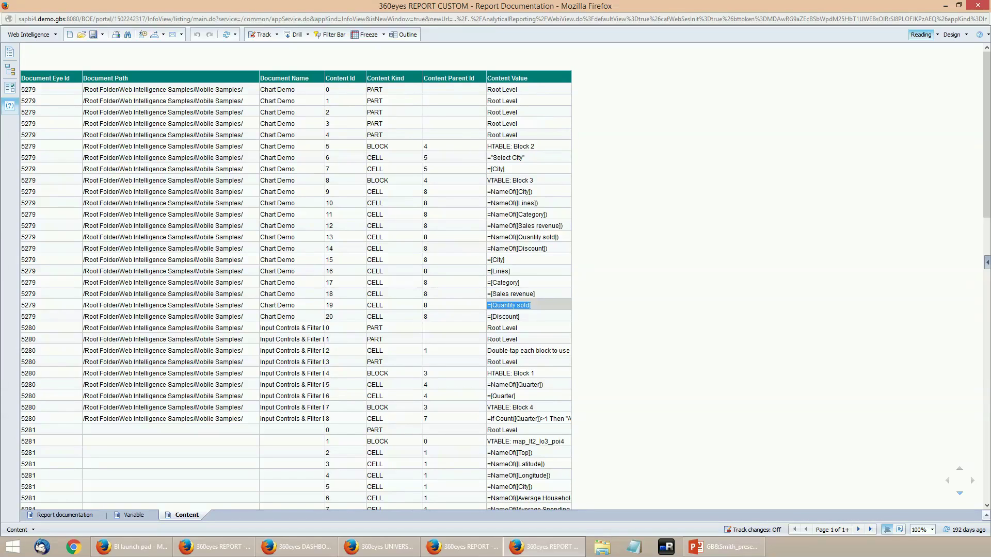
{"action": "left_click_drag", "start_coordinate": [546, 546], "coordinate": [382, 546]}
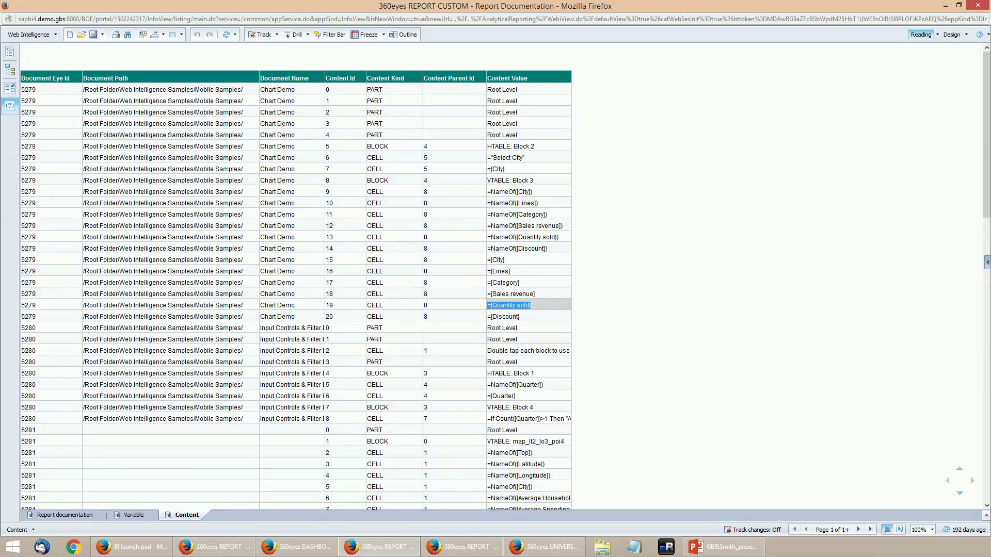
Review Track duplicated reports, highlighting the new Asia_sells MD5 hash, then open Compare universes
{"action": "left_click", "coordinate": [464, 547]}
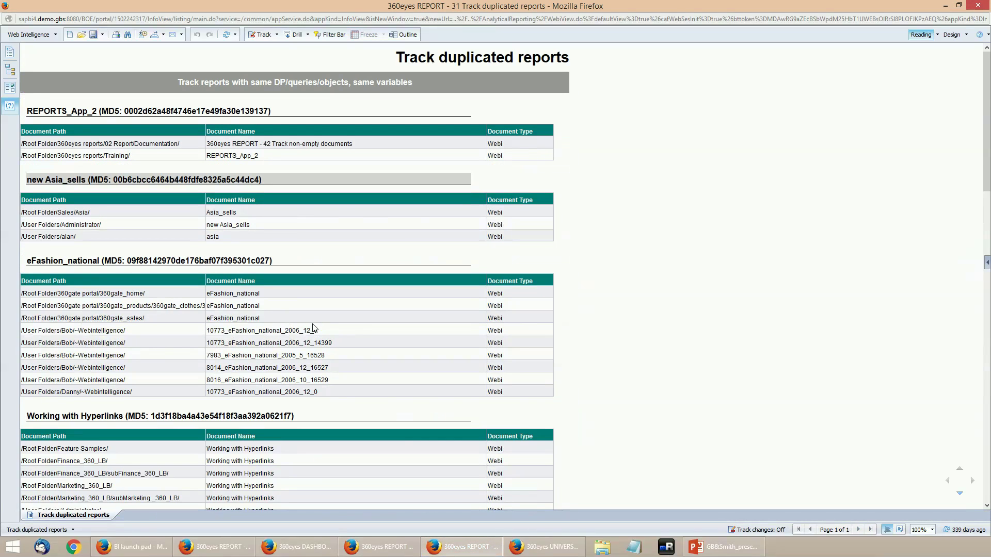
{"action": "left_click_drag", "start_coordinate": [114, 180], "coordinate": [260, 185]}
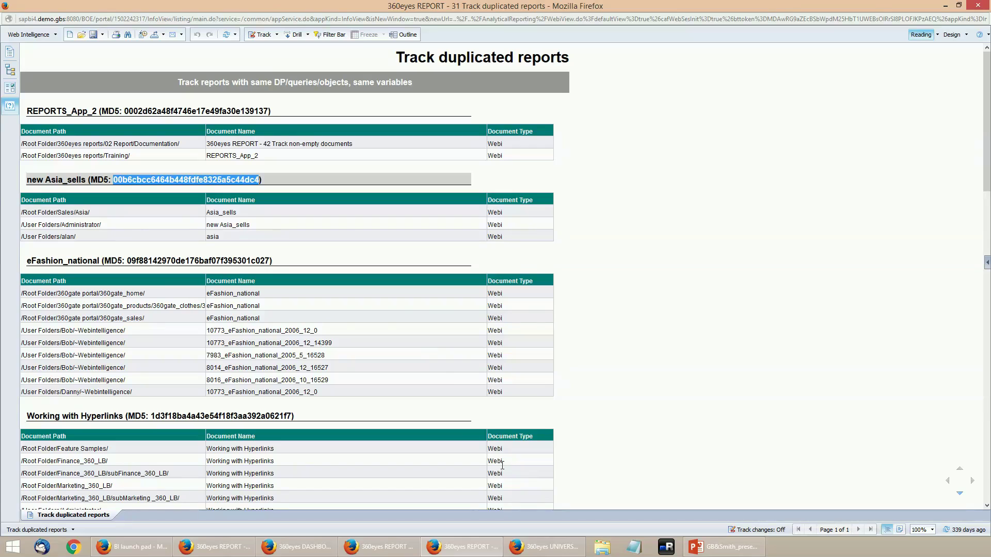
{"action": "left_click", "coordinate": [530, 550]}
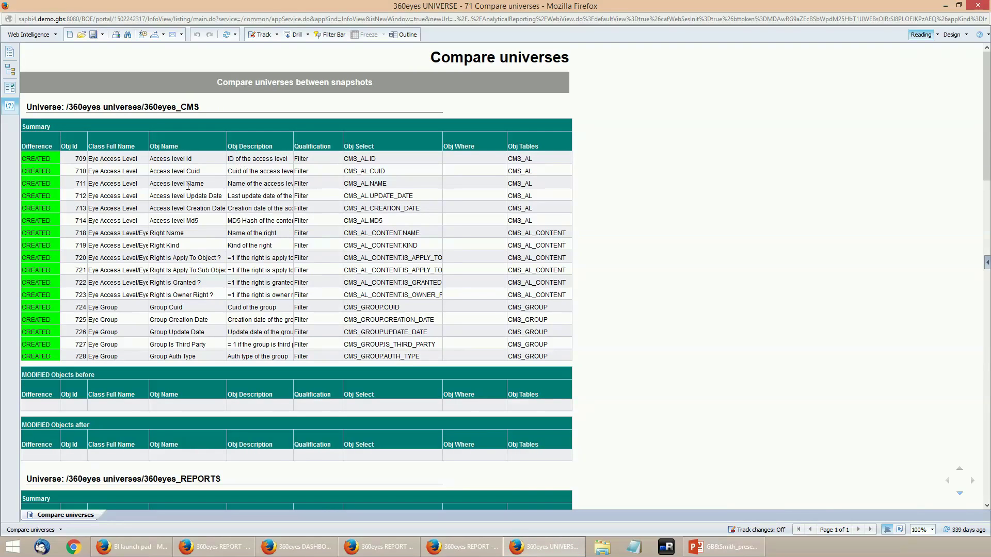
Point out a CREATED object, then the MODIFIED difference in the 360eyes_REPORTS universe
{"action": "left_click", "coordinate": [54, 163]}
{"action": "scroll", "coordinate": [43, 287], "scroll_direction": "down", "scroll_amount": 10}
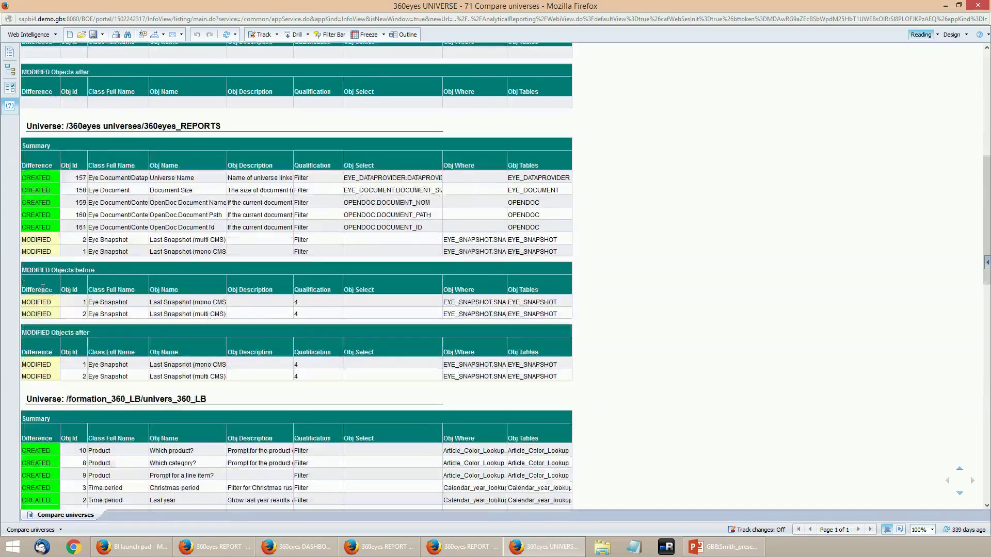
{"action": "left_click_drag", "start_coordinate": [51, 240], "coordinate": [24, 242]}
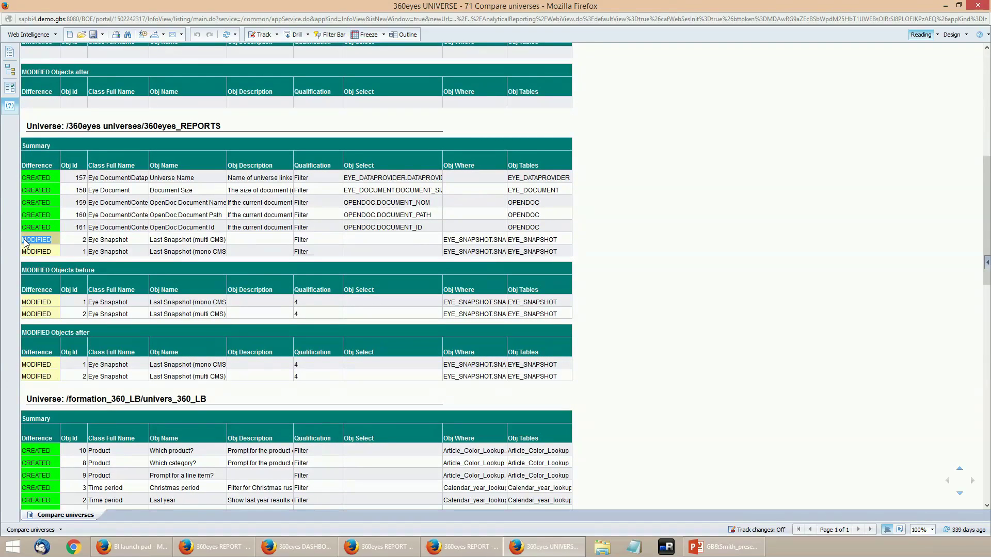